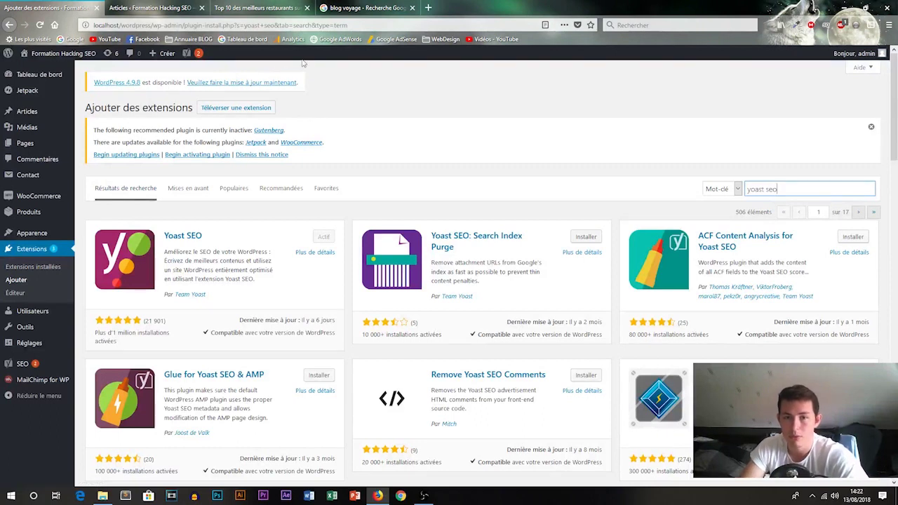
# Step: Look over the Google results for "blog voyage", examining how their titles and descriptions are presented
pyautogui.click(369, 9)
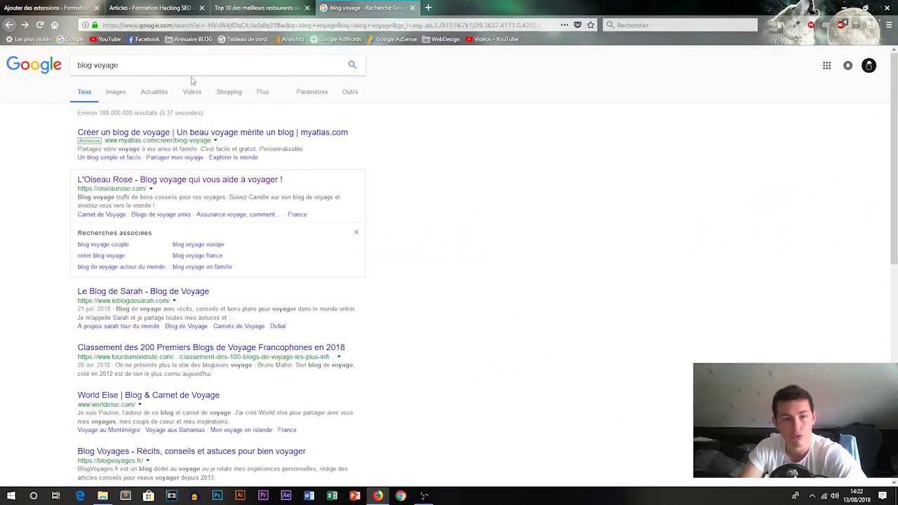
pyautogui.scroll(-3, 404, 270)
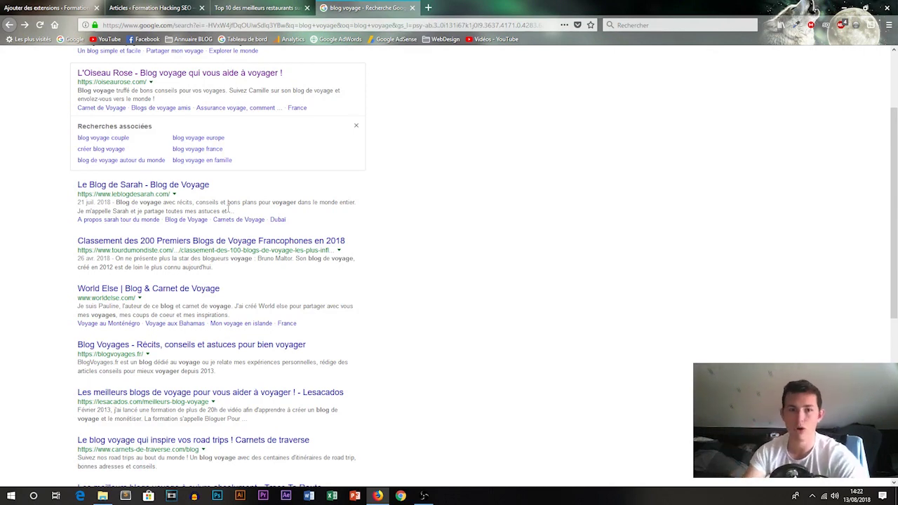
# Step: Open the general settings of Yoast SEO in WordPress and review the activation options under Fonctionnalités
pyautogui.click(88, 8)
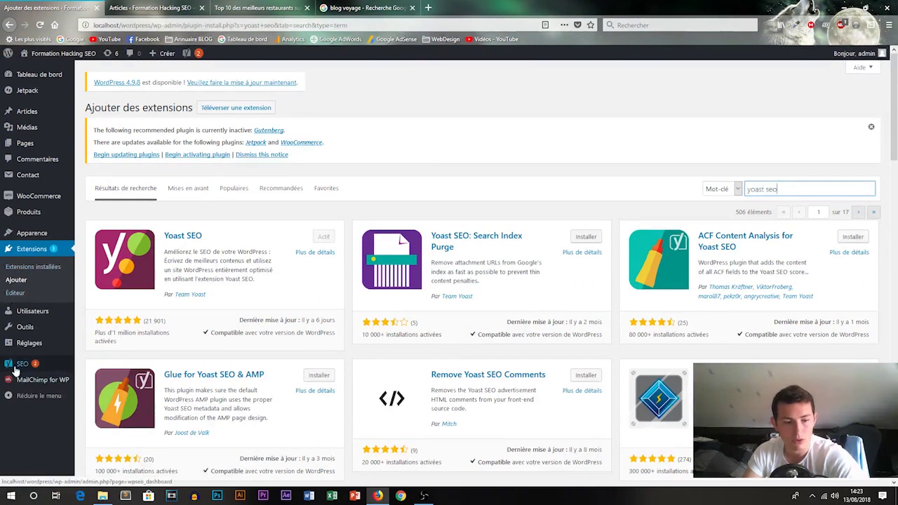
pyautogui.moveTo(23, 368)
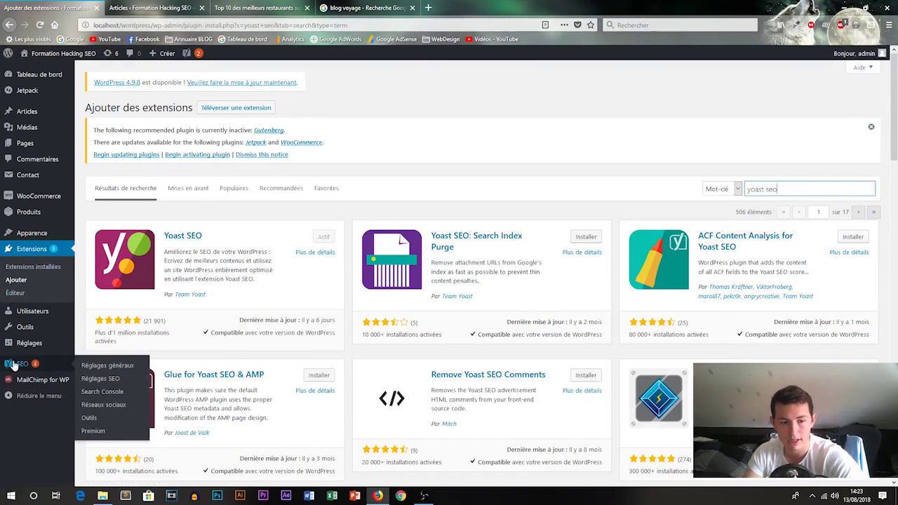
pyautogui.click(95, 368)
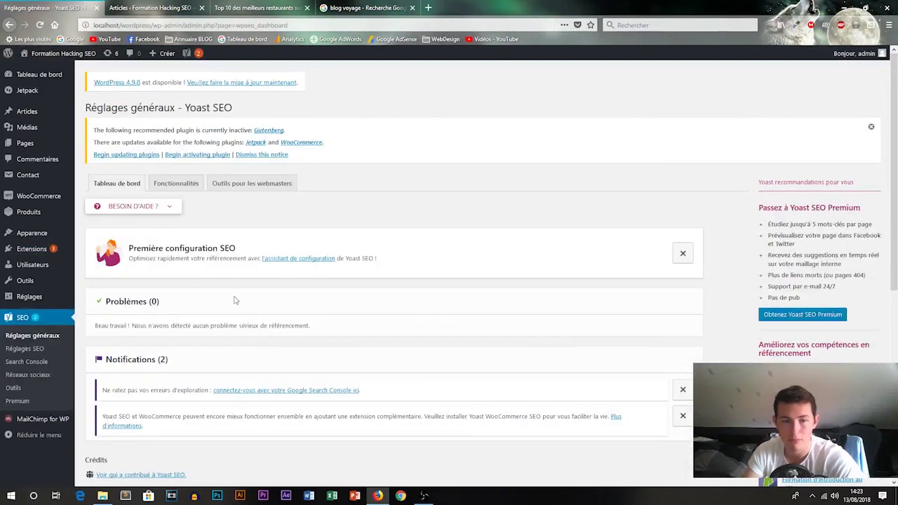
pyautogui.click(176, 184)
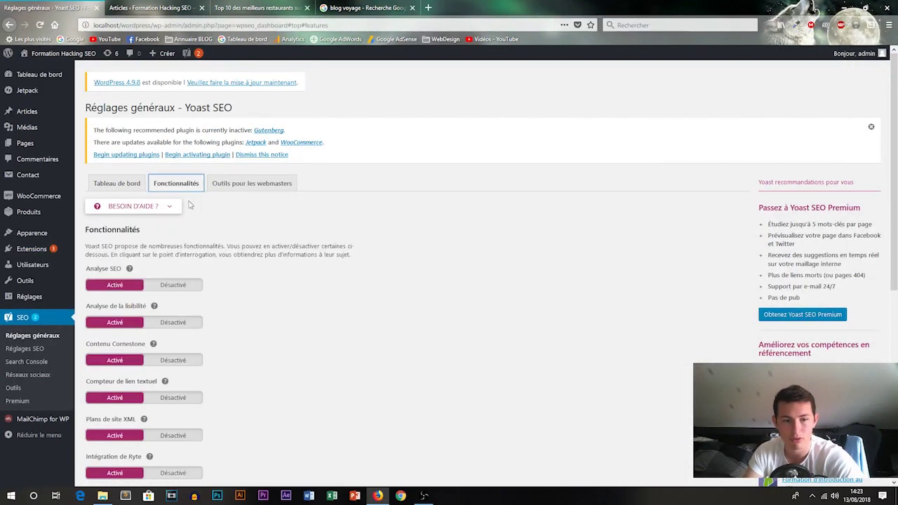
pyautogui.scroll(-1, 181, 269)
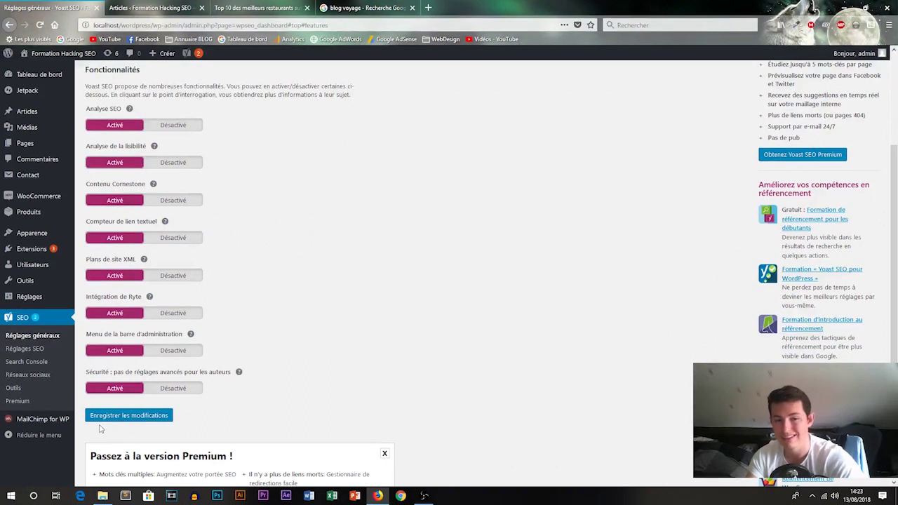
pyautogui.click(141, 419)
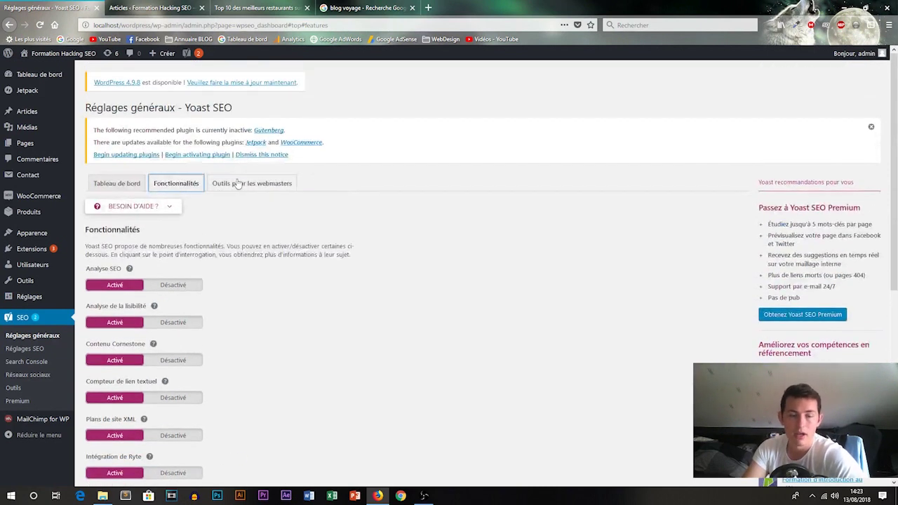
# Step: Review the published article "Top 10 des meilleurs restaurants sur Paris !" on the site, including its title, images and text
pyautogui.click(240, 6)
pyautogui.scroll(-2, 291, 118)
pyautogui.scroll(1, 285, 130)
pyautogui.scroll(2, 285, 131)
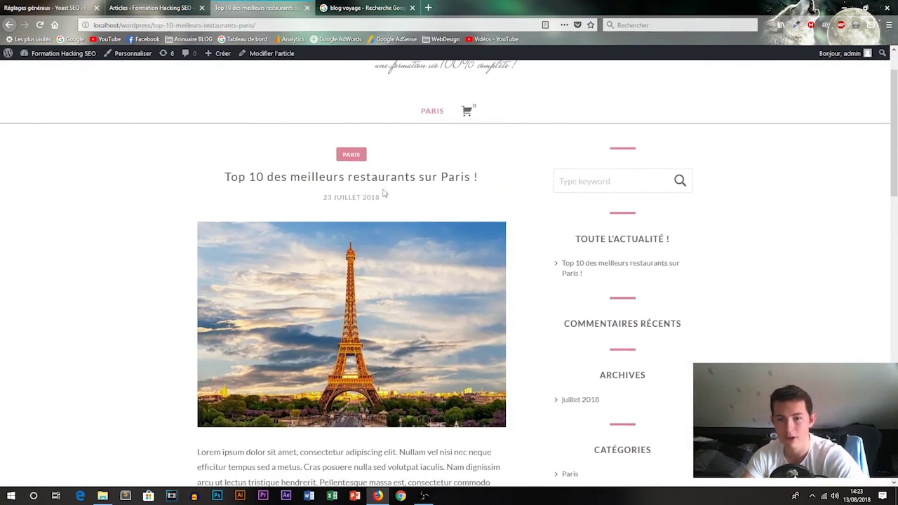
pyautogui.scroll(-8, 466, 172)
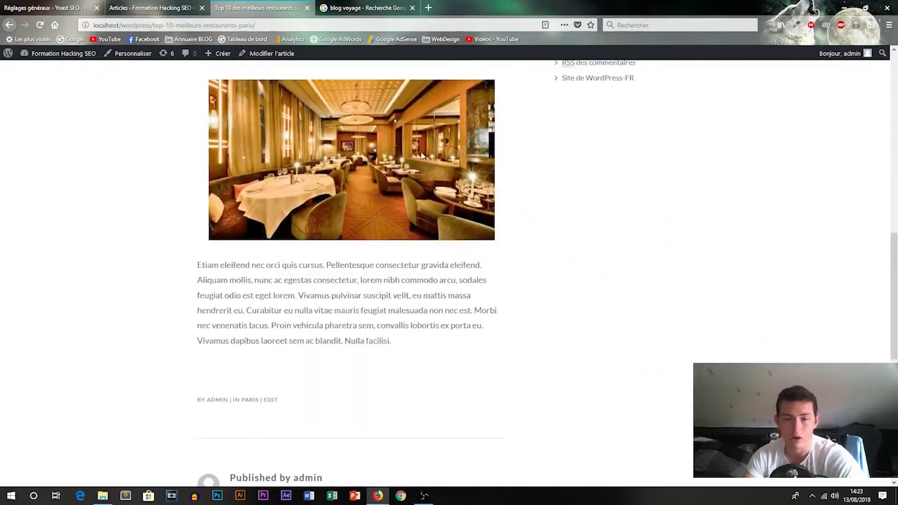
pyautogui.scroll(3, 276, 138)
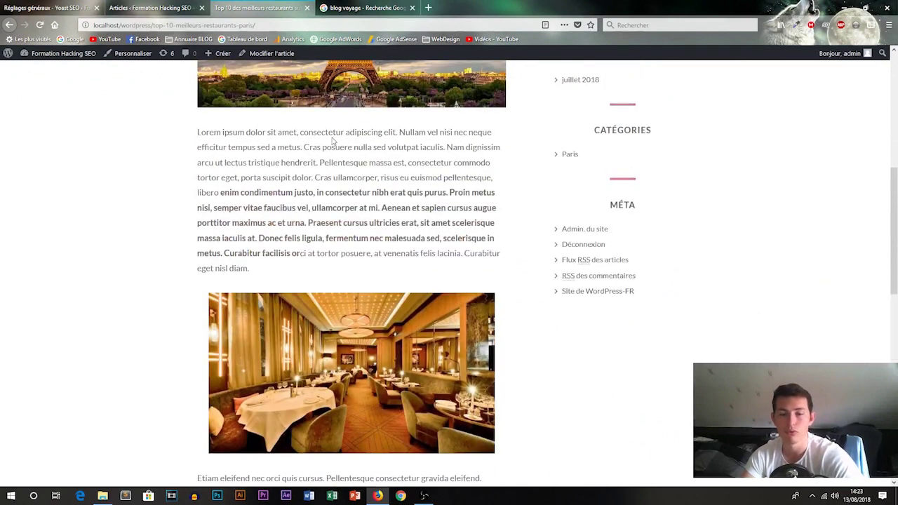
pyautogui.scroll(2, 332, 137)
pyautogui.scroll(-5, 333, 199)
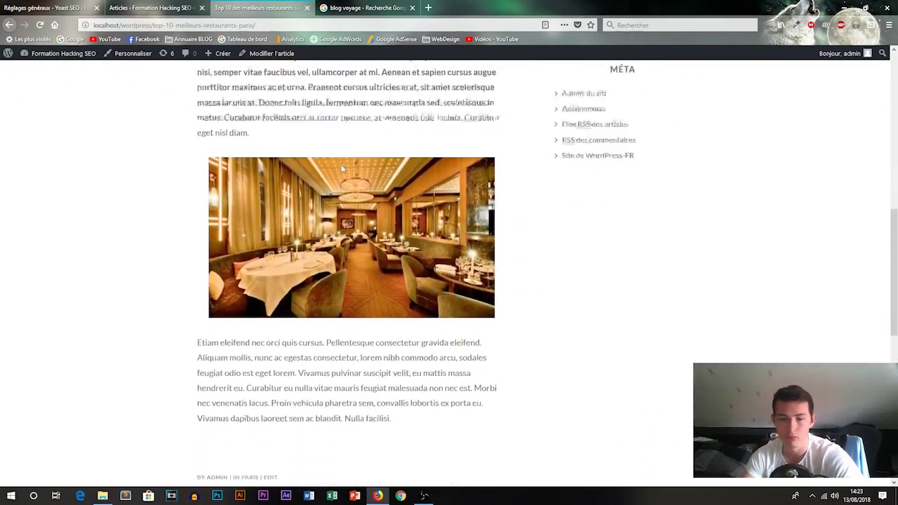
pyautogui.scroll(7, 302, 169)
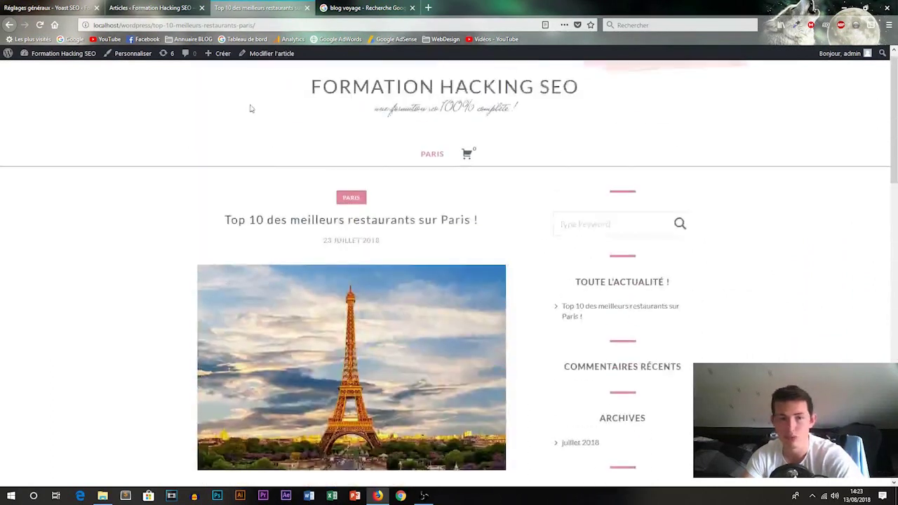
# Step: Edit the article "Top 10 des meilleurs restaurants sur Paris !" and expand its Yoast SEO section below the content
pyautogui.click(163, 7)
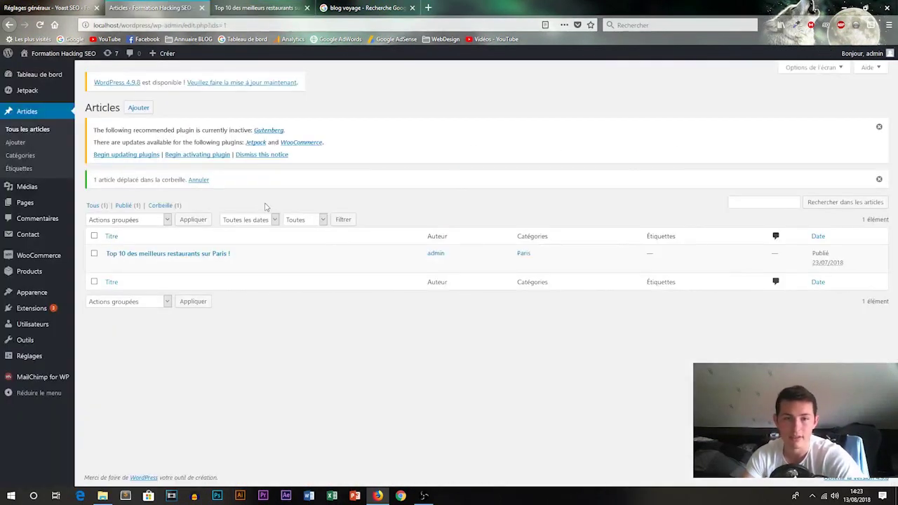
pyautogui.click(119, 255)
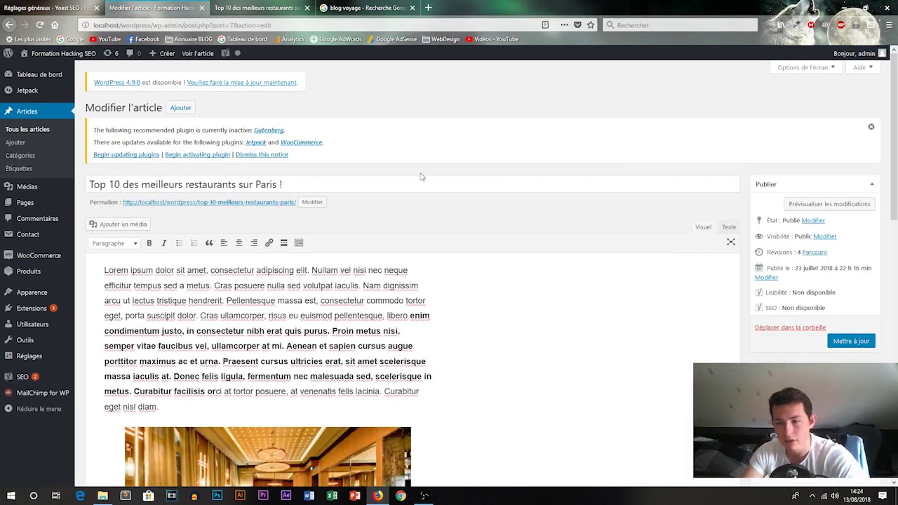
pyautogui.scroll(-5, 488, 173)
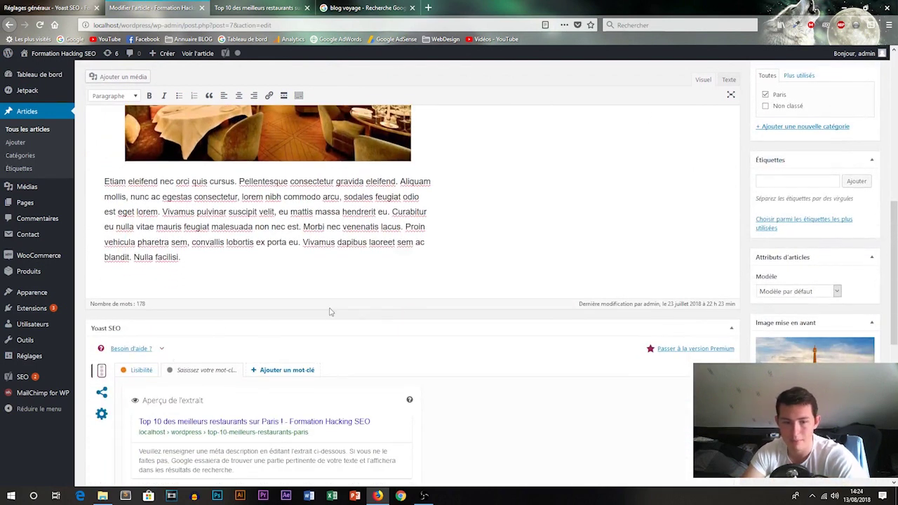
pyautogui.scroll(3, 343, 329)
pyautogui.scroll(-1, 343, 329)
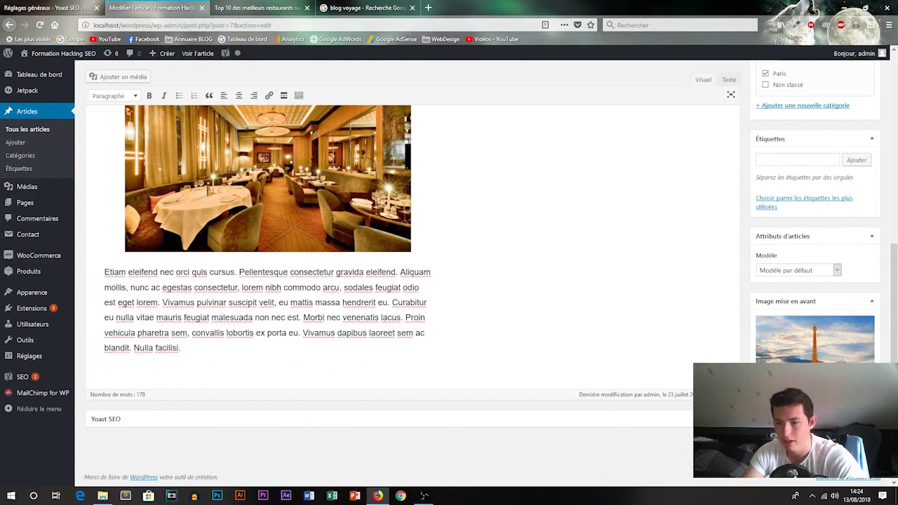
pyautogui.click(730, 419)
# Step: Examine the article's snippet preview, main keyword field and SEO analysis in the Yoast SEO section
pyautogui.scroll(-8, 644, 371)
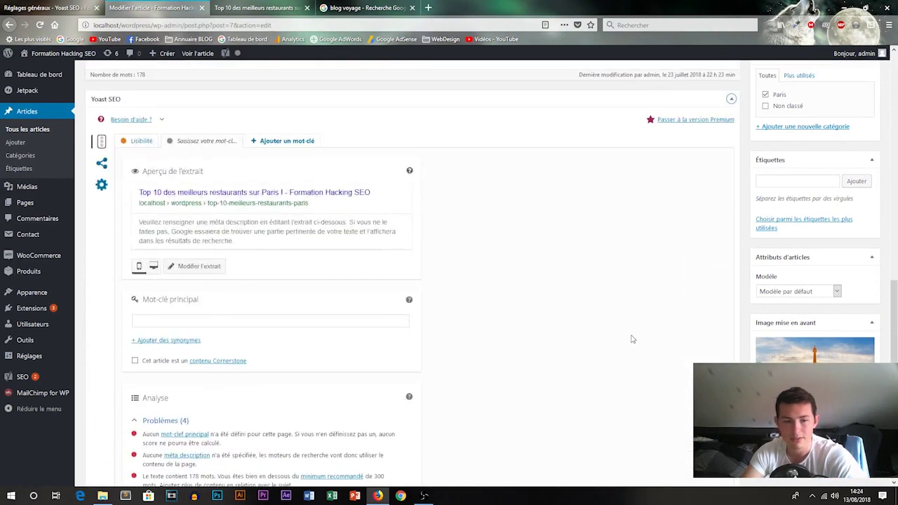
pyautogui.scroll(-3, 624, 337)
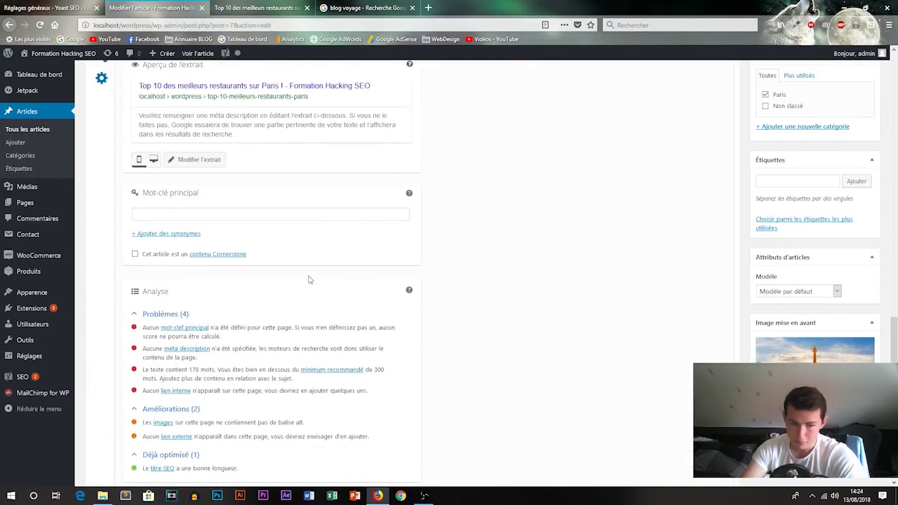
pyautogui.scroll(-2, 297, 285)
pyautogui.scroll(3, 298, 286)
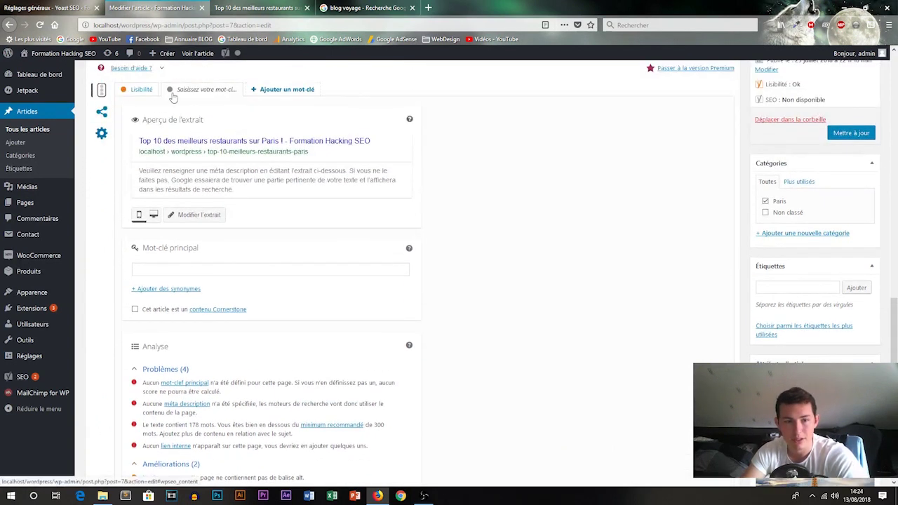
pyautogui.scroll(3, 211, 133)
# Step: Examine the Lisibilité analysis of the article, comparing its problems and optimised points with the article text
pyautogui.click(141, 251)
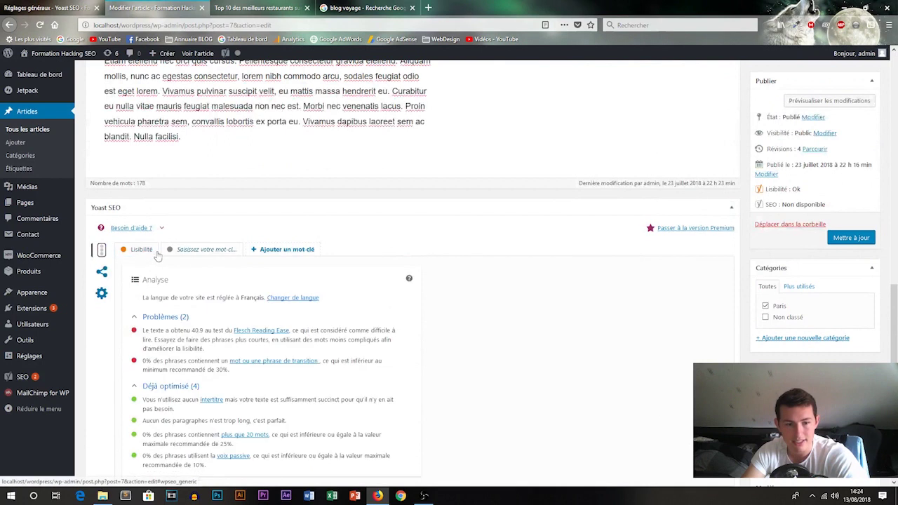
pyautogui.click(204, 250)
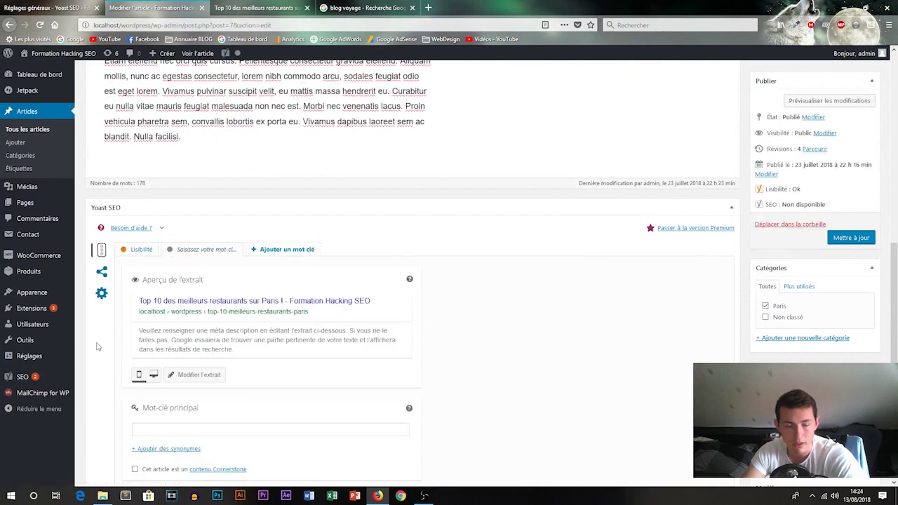
pyautogui.click(149, 253)
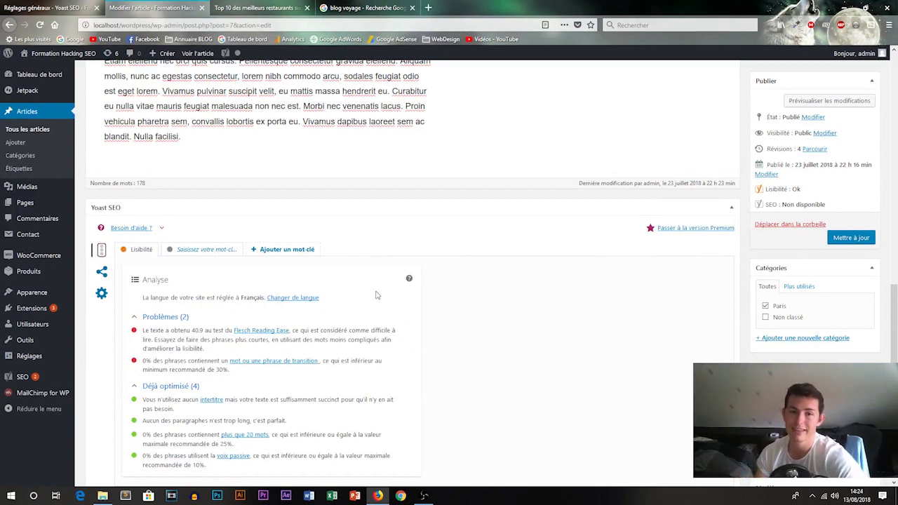
pyautogui.scroll(3, 377, 295)
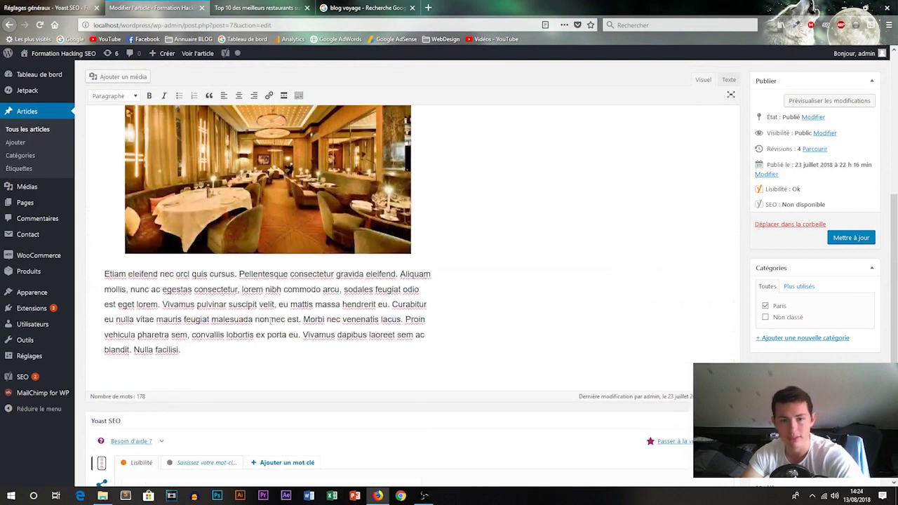
pyautogui.scroll(-2, 371, 244)
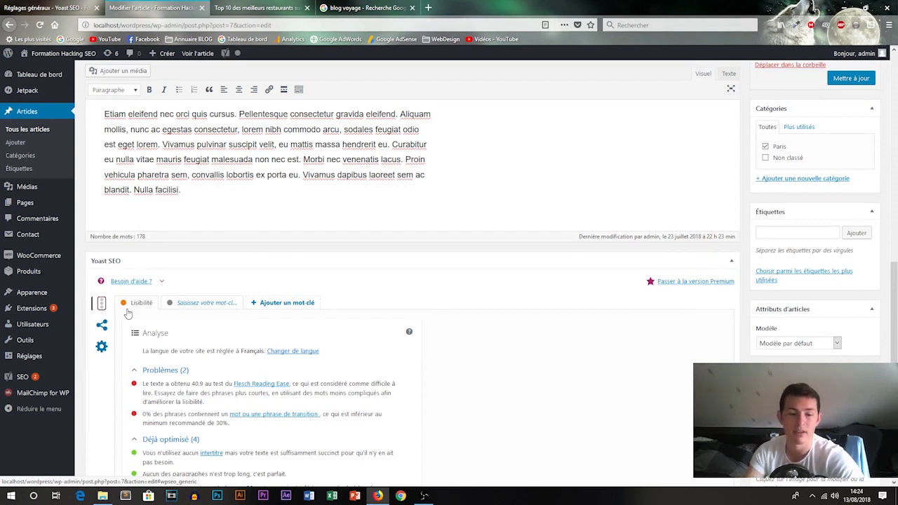
pyautogui.scroll(-1, 220, 296)
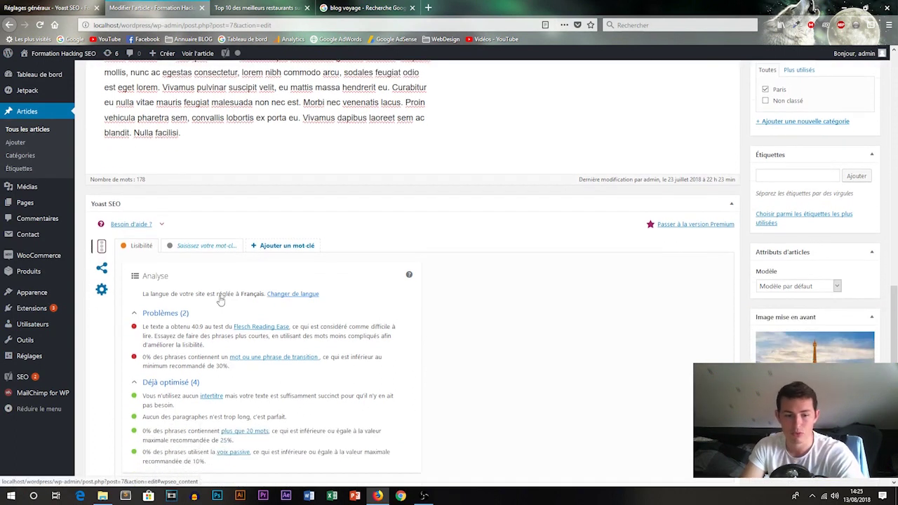
pyautogui.scroll(-1, 220, 296)
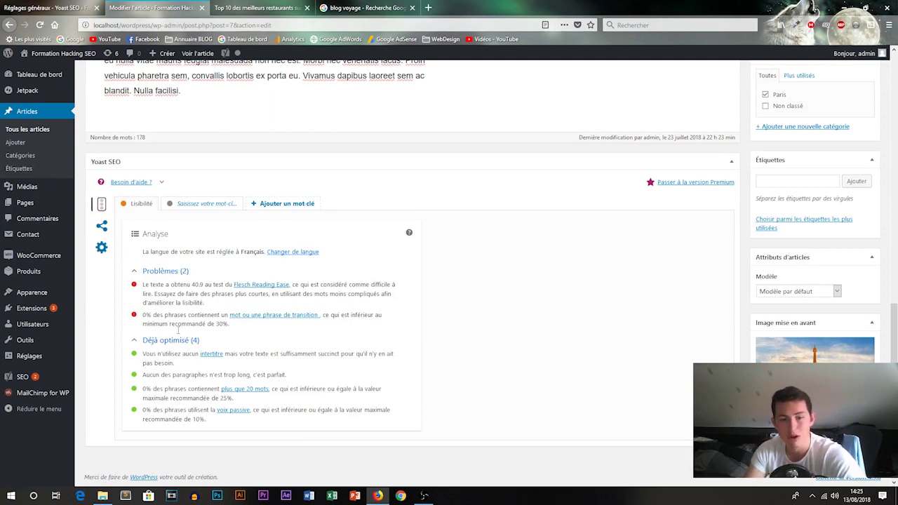
# Step: Open the Yoast SEO snippet editor for the article and compare its fields with the Google results for "blog voyage"
pyautogui.click(191, 210)
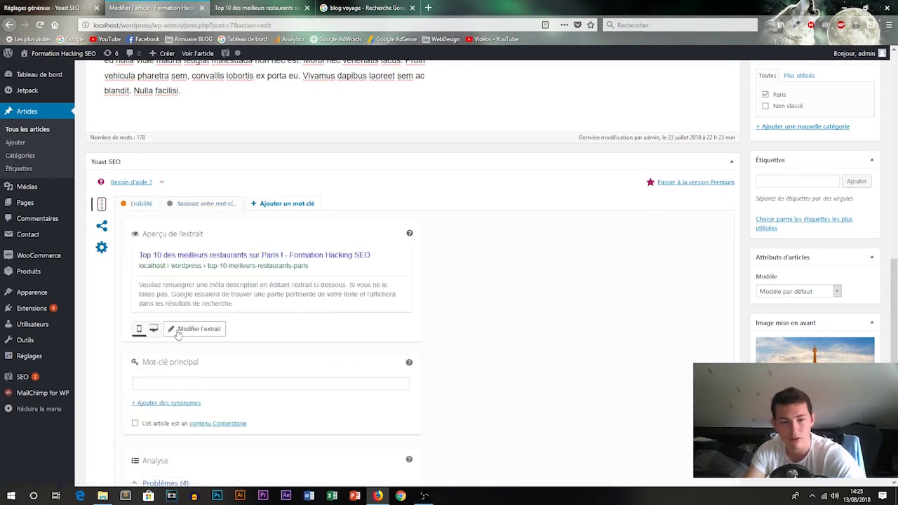
pyautogui.click(217, 335)
pyautogui.scroll(-5, 228, 344)
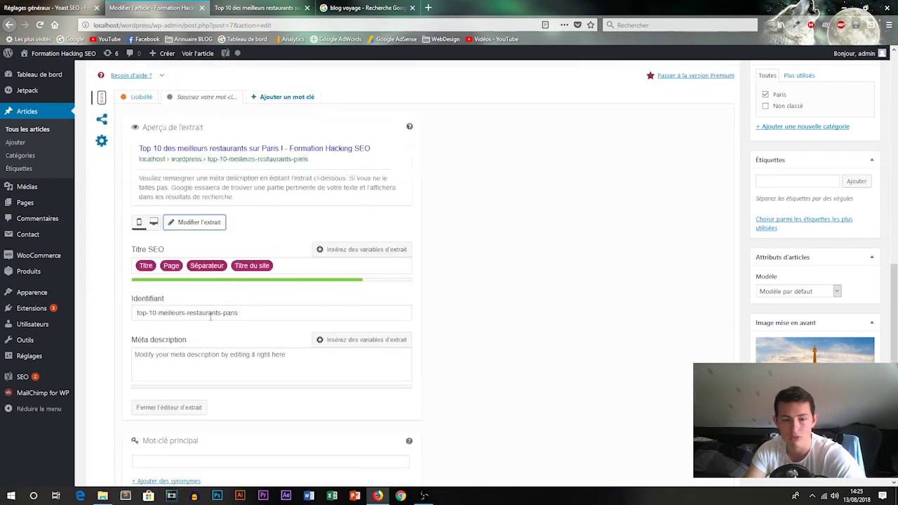
pyautogui.click(410, 8)
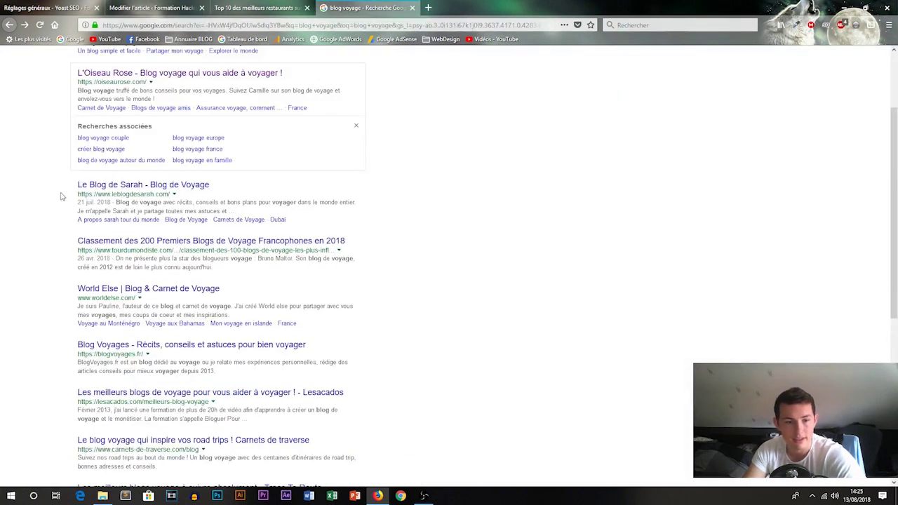
pyautogui.click(147, 8)
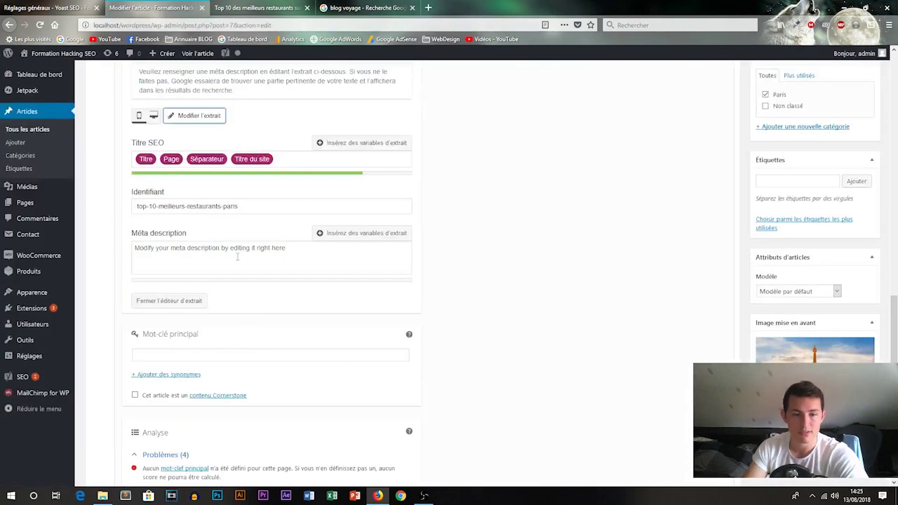
# Step: Clear all the variables (Titre, Page, Séparateur, Titre du site) from the snippet's Titre SEO field
pyautogui.moveTo(300, 154); pyautogui.dragTo(123, 155)
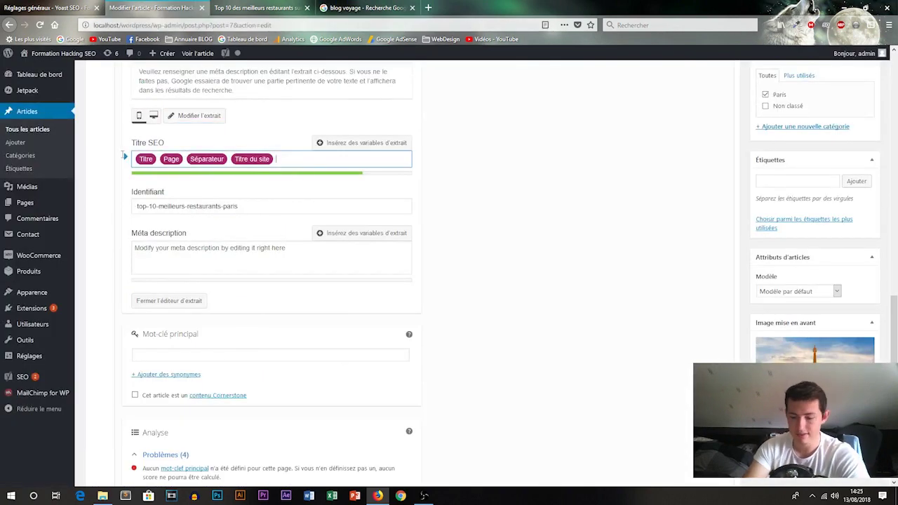
pyautogui.press('BackSpace')
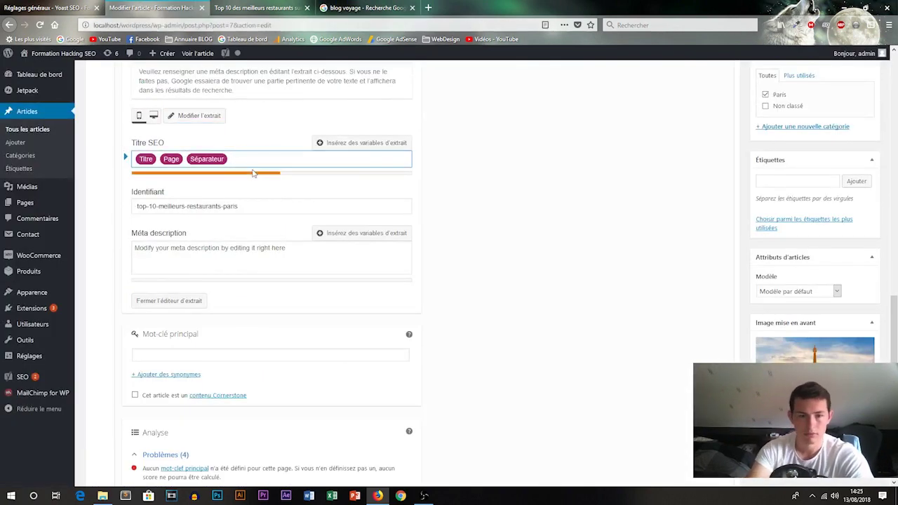
pyautogui.press('BackSpace')
pyautogui.press('BackSpace')
pyautogui.press('BackSpace')
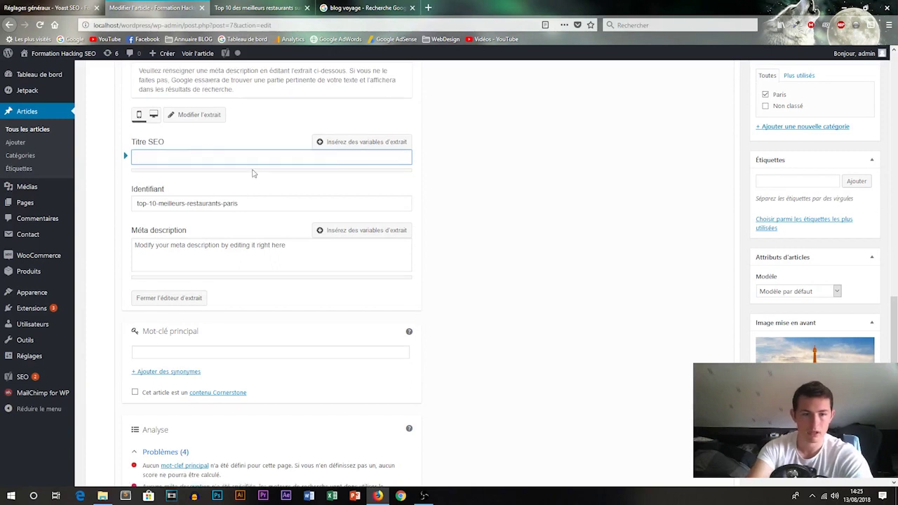
# Step: Copy the article title "Top 10 des meilleurs restaurants sur Paris !" into the snippet's Titre SEO field
pyautogui.scroll(15, 313, 196)
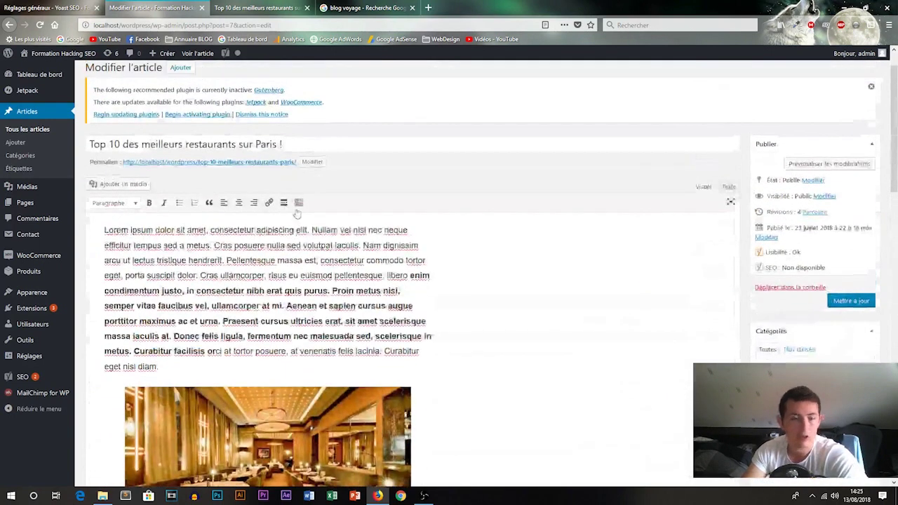
pyautogui.moveTo(314, 190); pyautogui.dragTo(39, 180)
pyautogui.hotkey('ctrl', 'c')
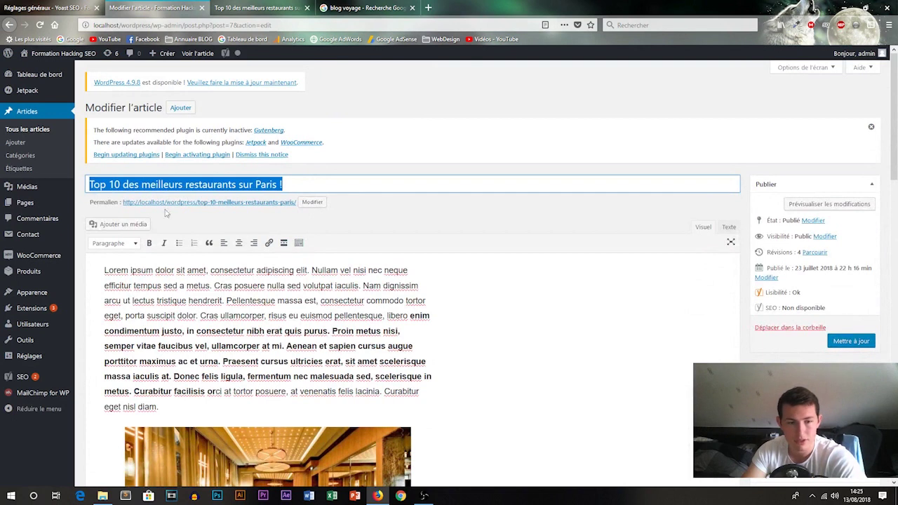
pyautogui.scroll(-10, 205, 371)
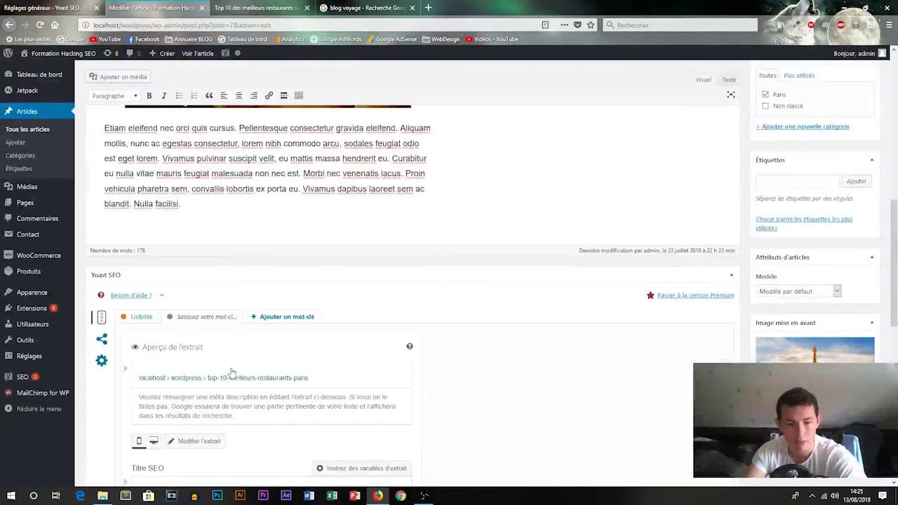
pyautogui.scroll(-4, 189, 342)
pyautogui.click(191, 324)
pyautogui.hotkey('ctrl', 'v')
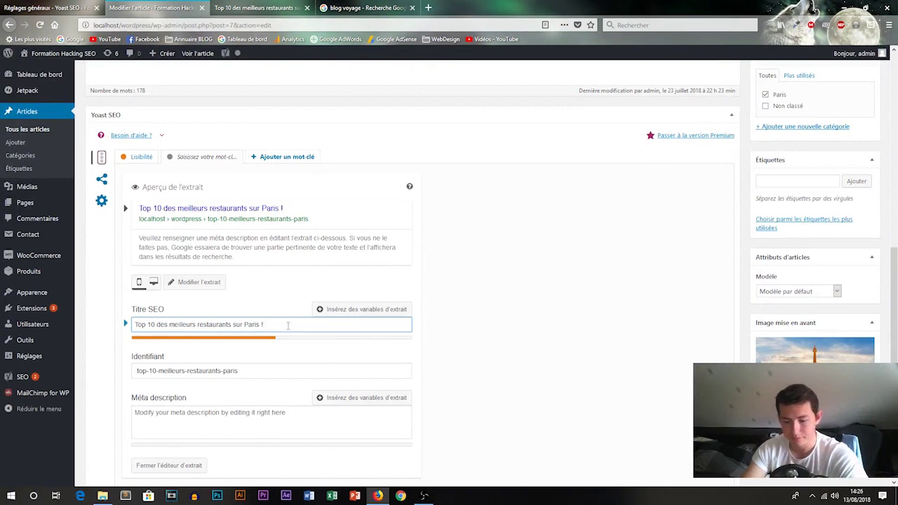
# Step: Append "- Blog Hacking SEO" to the SEO title
pyautogui.write('-')
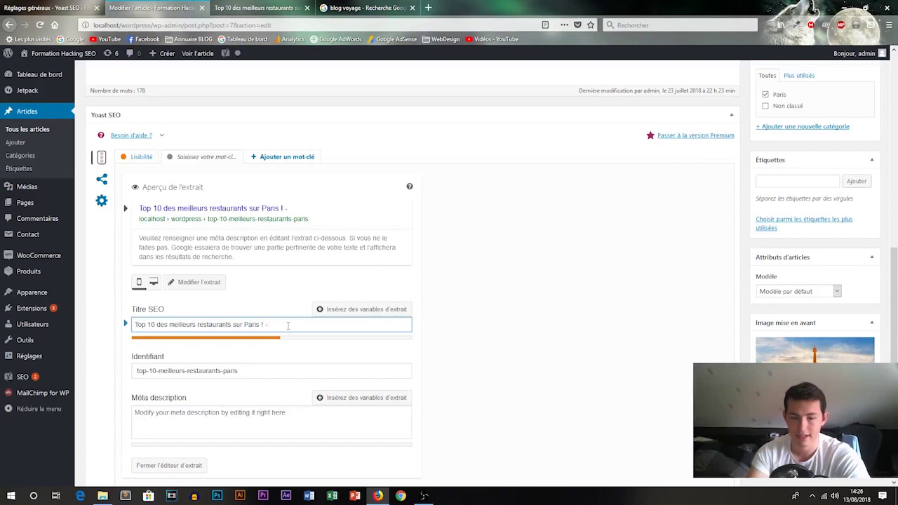
pyautogui.write(' <')
pyautogui.press('BackSpace')
pyautogui.write('Blog')
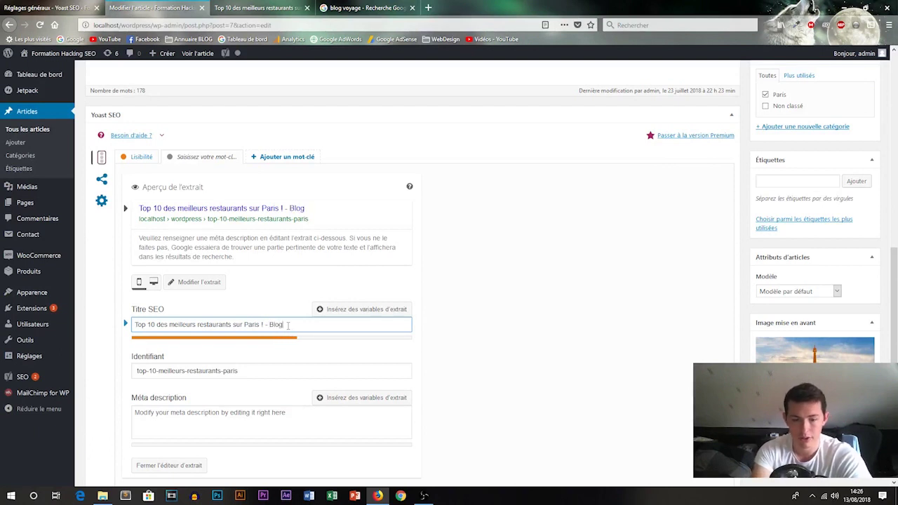
pyautogui.write(' Hacking SEO')
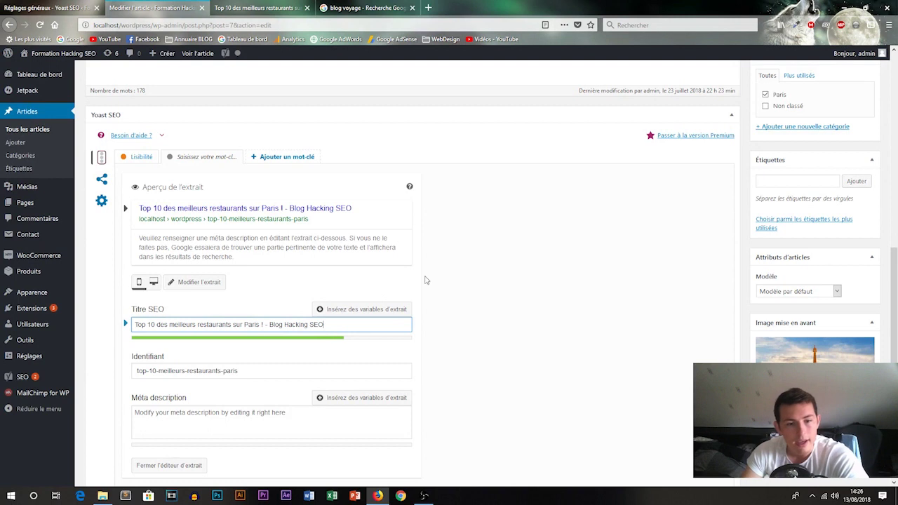
pyautogui.click(343, 288)
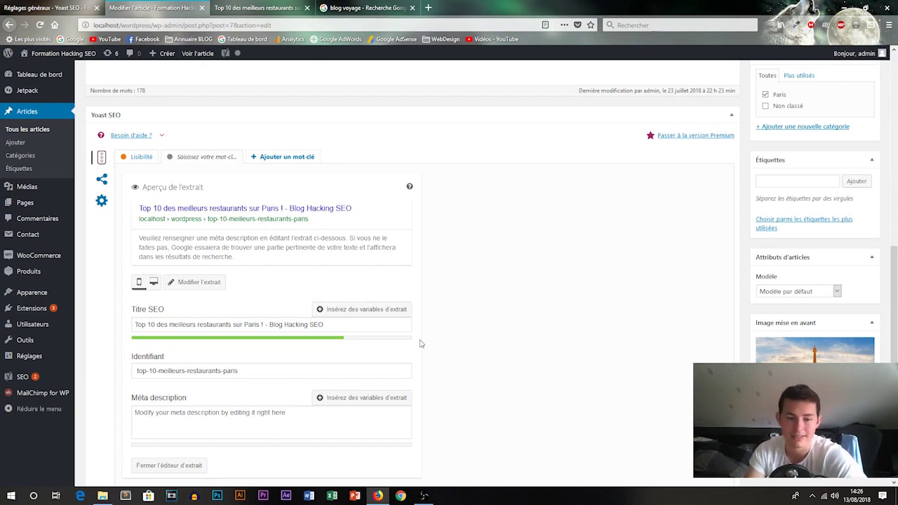
# Step: Compare the snippet's Identifiant with the article's permalink, opening the permalink slug for editing and leaving it without saving
pyautogui.scroll(-3, 168, 283)
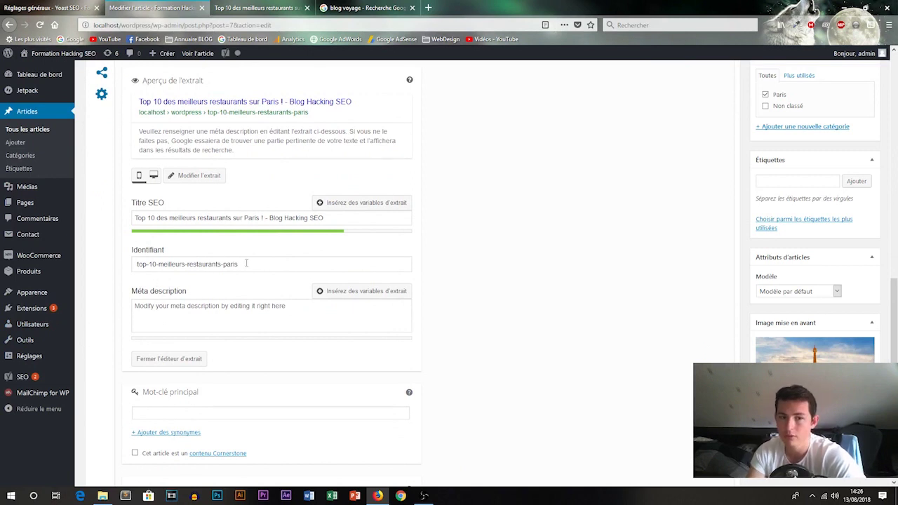
pyautogui.scroll(1, 246, 264)
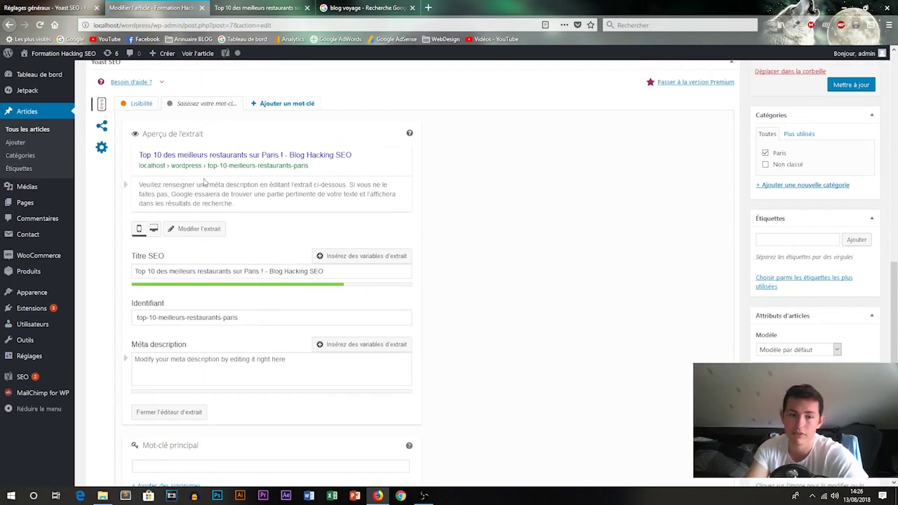
pyautogui.scroll(10, 306, 188)
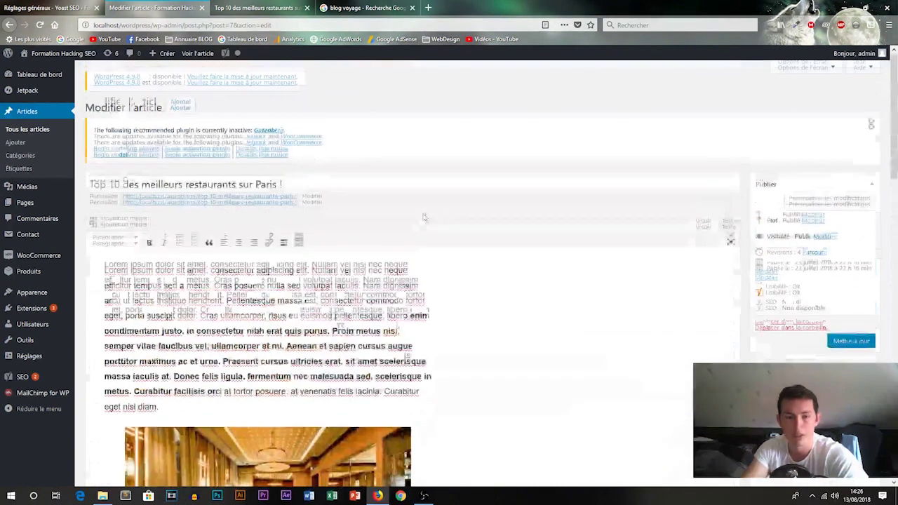
pyautogui.click(311, 202)
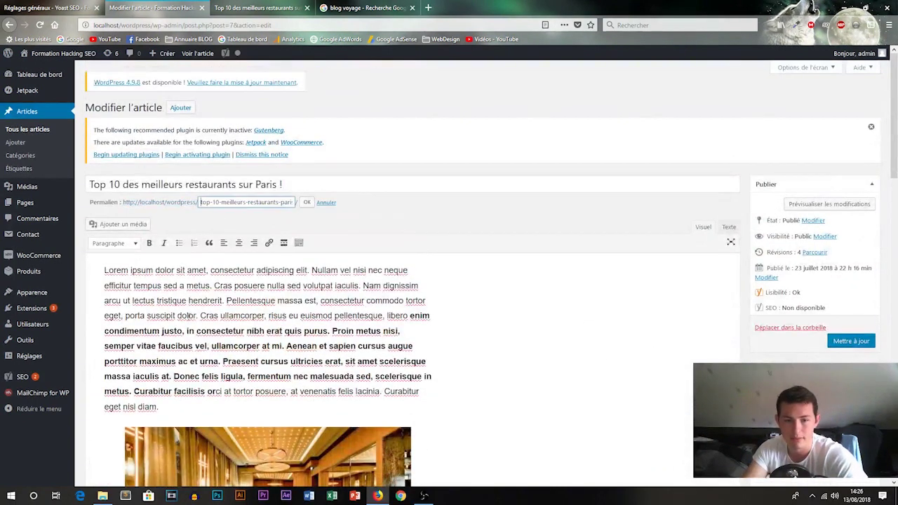
pyautogui.click(322, 204)
# Step: Compare the empty Méta description field with the descriptions in the Google results for "blog voyage" and view the published article
pyautogui.scroll(-10, 210, 281)
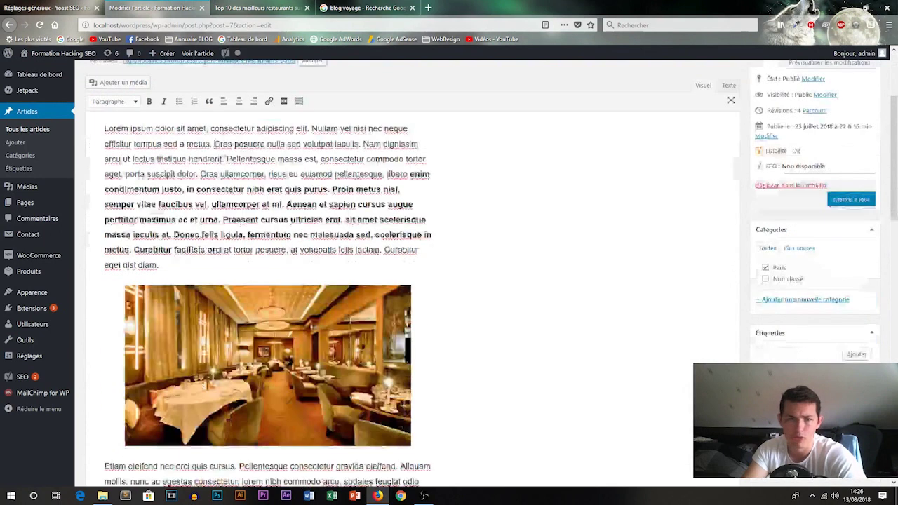
pyautogui.click(161, 256)
pyautogui.click(331, 5)
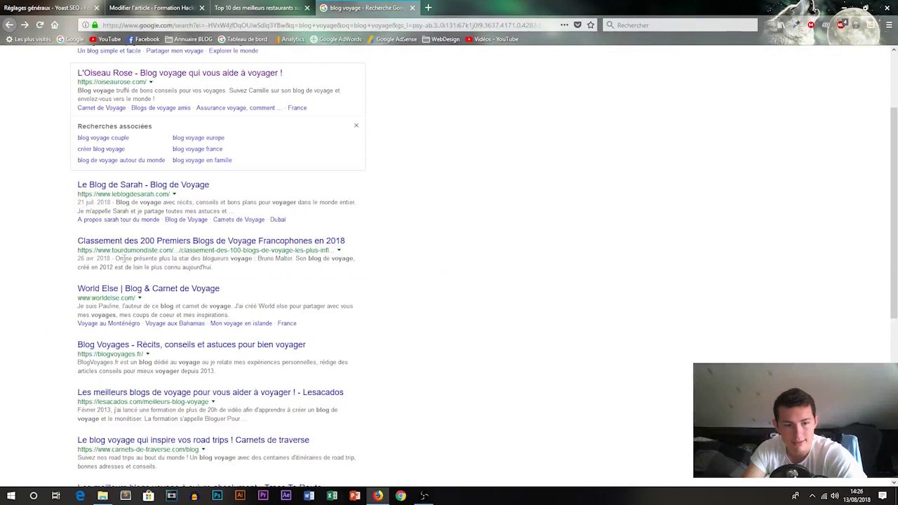
pyautogui.click(224, 7)
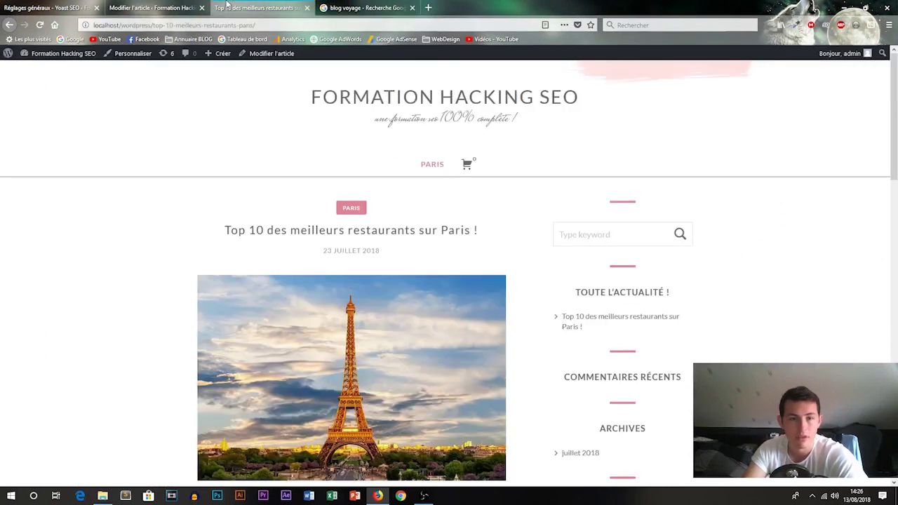
pyautogui.click(169, 6)
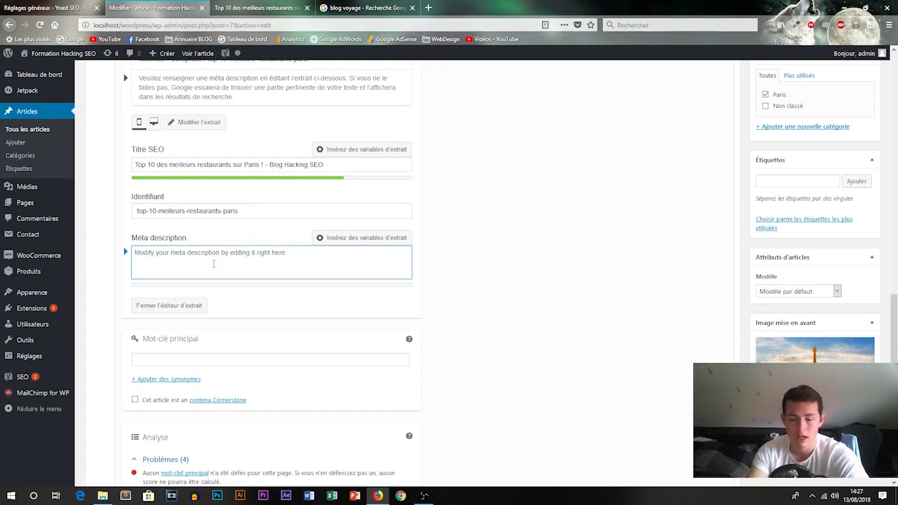
# Step: Copy the article's opening sentences, from "Lorem ipsum dolor sit amet" to "volutpat iaculis.", into the Méta description field
pyautogui.scroll(10, 210, 263)
pyautogui.scroll(5, 231, 257)
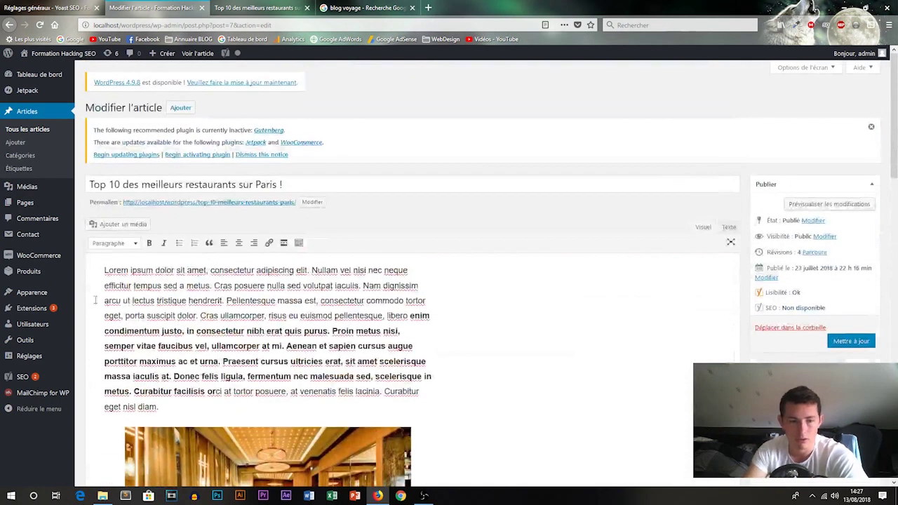
pyautogui.moveTo(106, 271); pyautogui.dragTo(363, 286)
pyautogui.hotkey('ctrl', 'c')
pyautogui.scroll(-15, 254, 219)
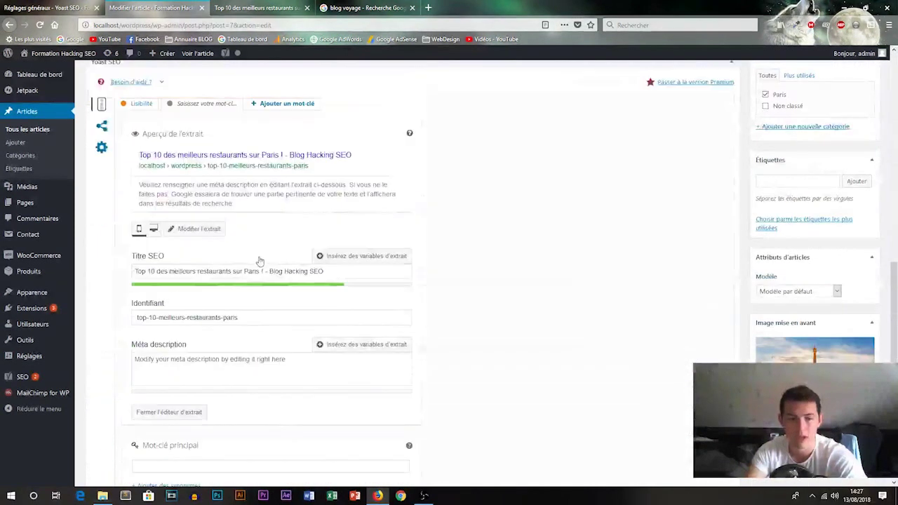
pyautogui.click(245, 359)
pyautogui.hotkey('ctrl', 'v')
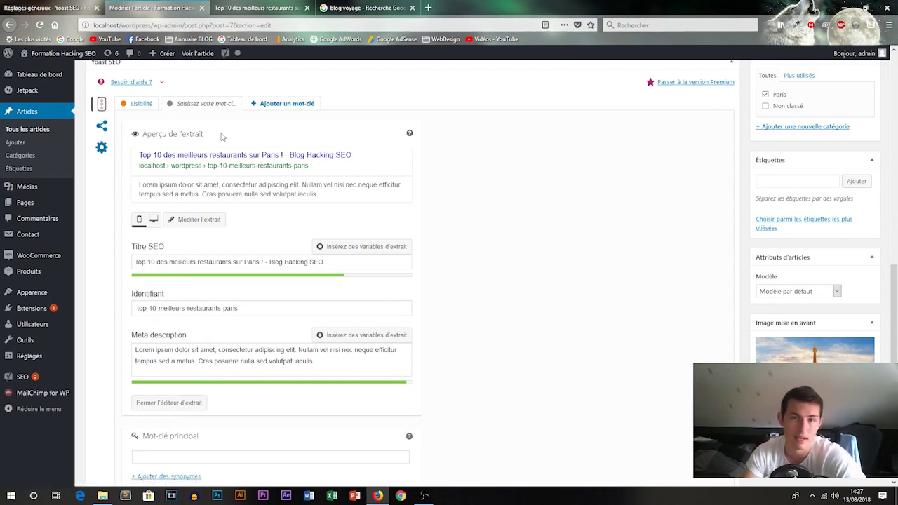
# Step: Set the article's main keyword (Mot-clé principal) to "top 10"
pyautogui.scroll(-3, 321, 293)
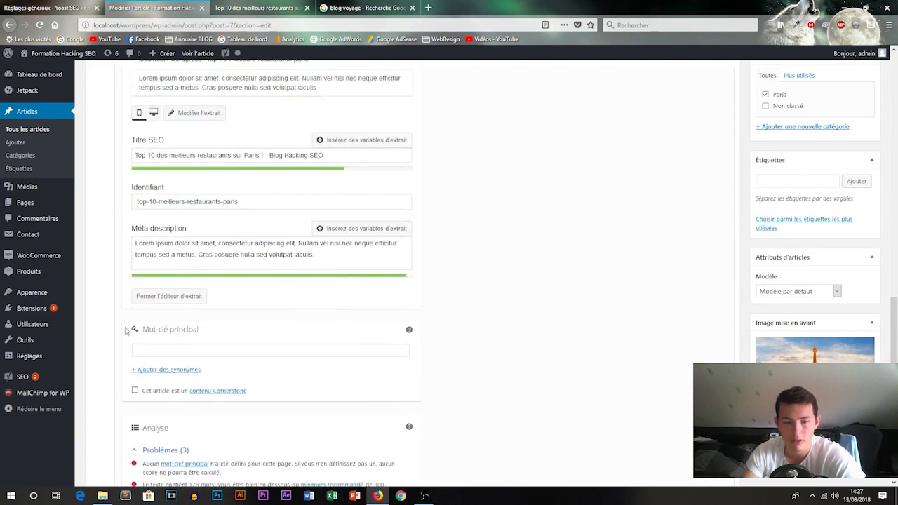
pyautogui.click(155, 349)
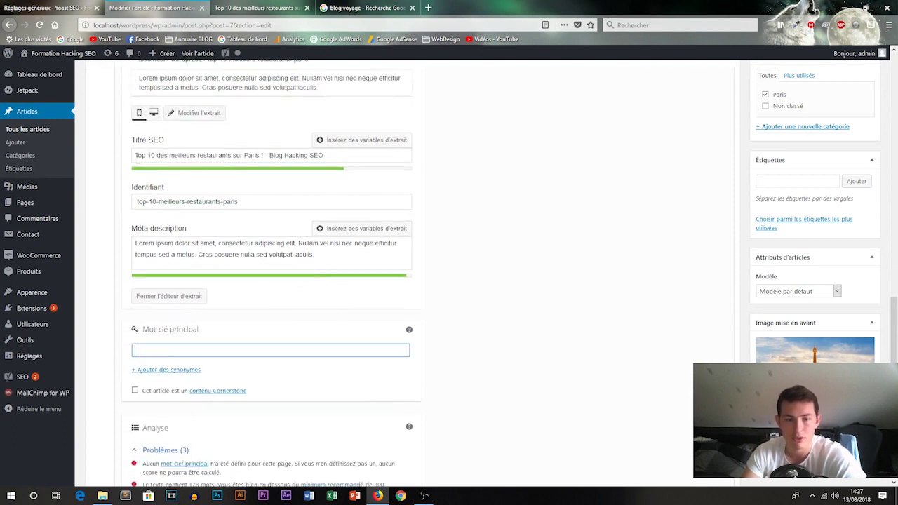
pyautogui.write('top 10')
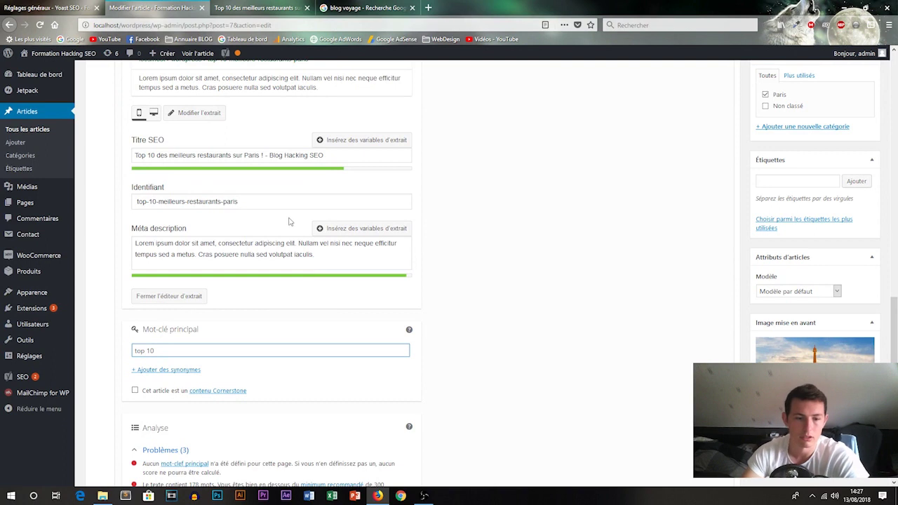
pyautogui.click(476, 211)
pyautogui.scroll(3, 475, 211)
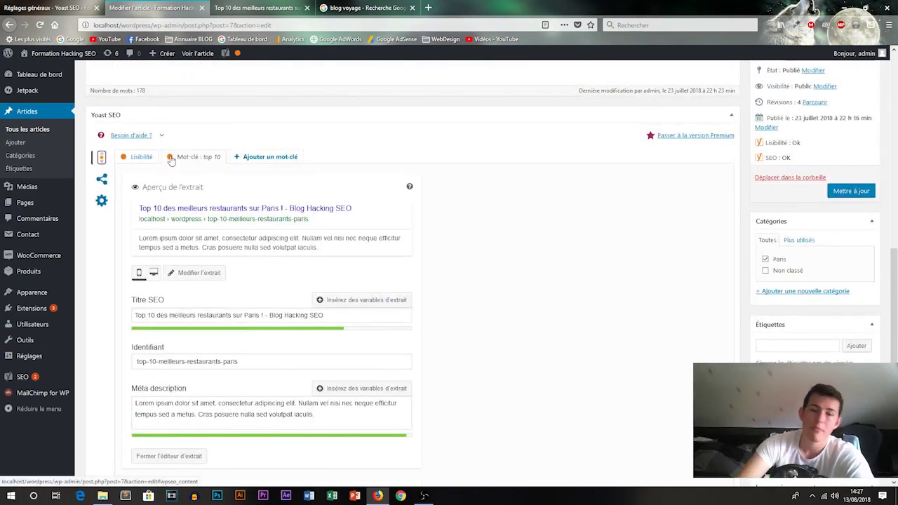
# Step: Check the article text against the Problèmes and Améliorations of the SEO analysis for the keyword "top 10"
pyautogui.scroll(4, 291, 200)
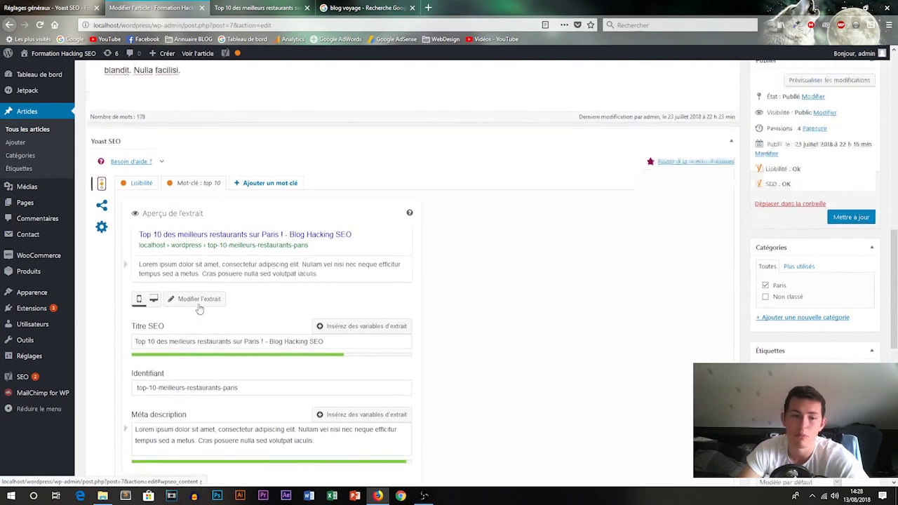
pyautogui.scroll(6, 140, 236)
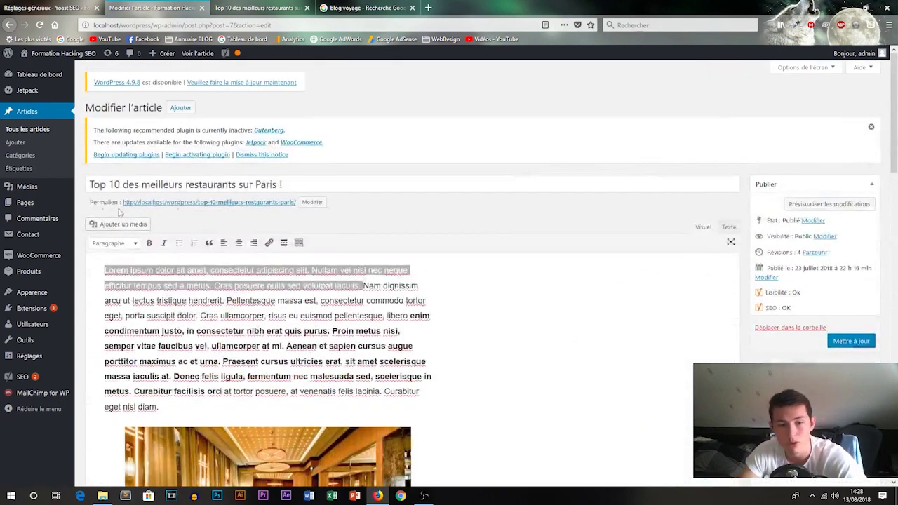
pyautogui.scroll(-10, 254, 302)
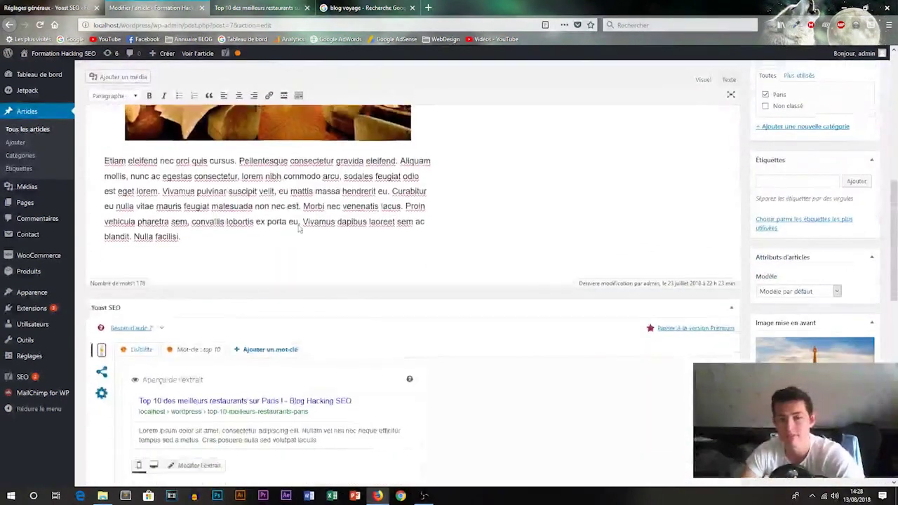
pyautogui.scroll(-2, 254, 302)
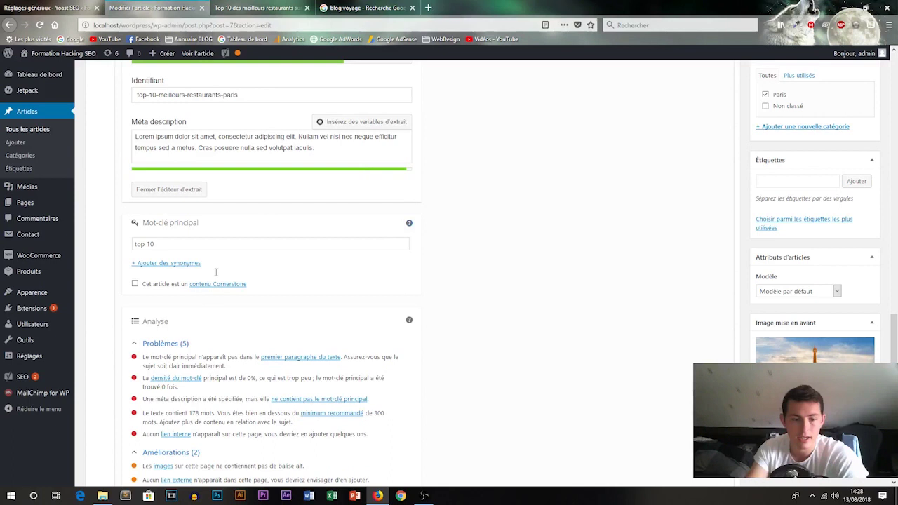
pyautogui.scroll(-2, 168, 337)
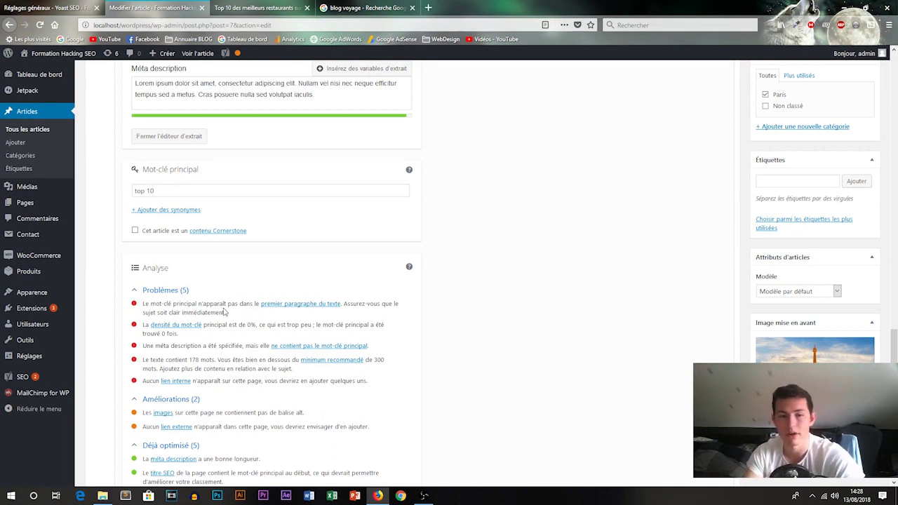
# Step: Compare the main keyword "top 10" with the SEO title and snippet fields, and with the Google results for "blog voyage"
pyautogui.scroll(4, 200, 299)
pyautogui.moveTo(155, 350); pyautogui.dragTo(134, 350)
pyautogui.click(119, 341)
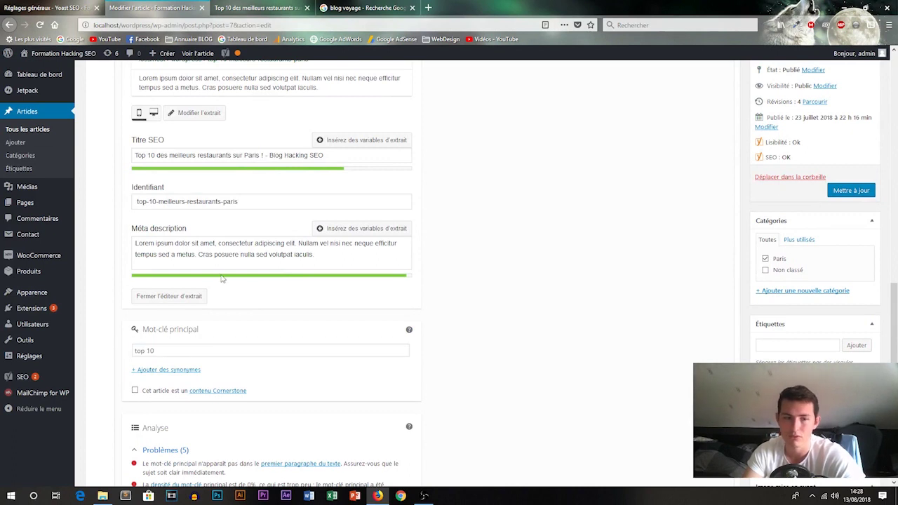
pyautogui.scroll(3, 224, 279)
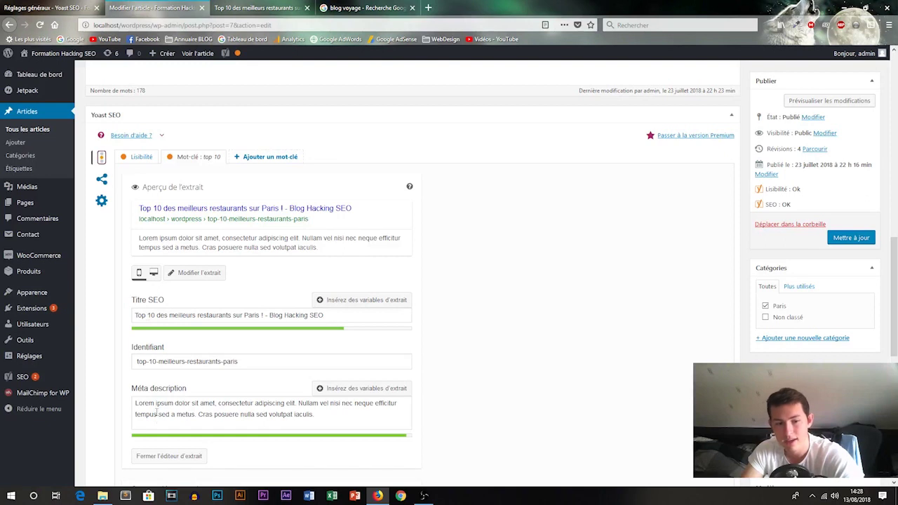
pyautogui.moveTo(136, 315); pyautogui.dragTo(275, 316)
pyautogui.click(517, 329)
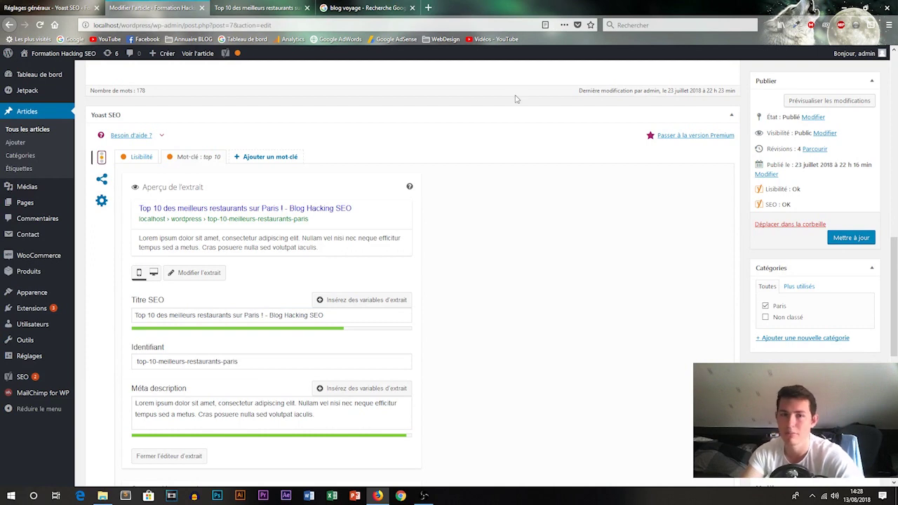
pyautogui.click(365, 8)
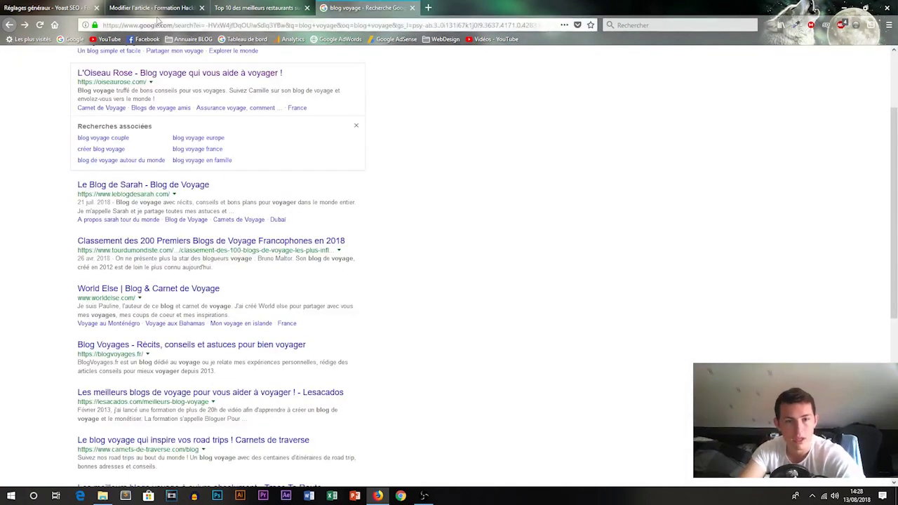
# Step: Return to the article, close its snippet editor in Yoast SEO and update the published article
pyautogui.click(153, 8)
pyautogui.scroll(-3, 423, 284)
pyautogui.scroll(-9, 423, 284)
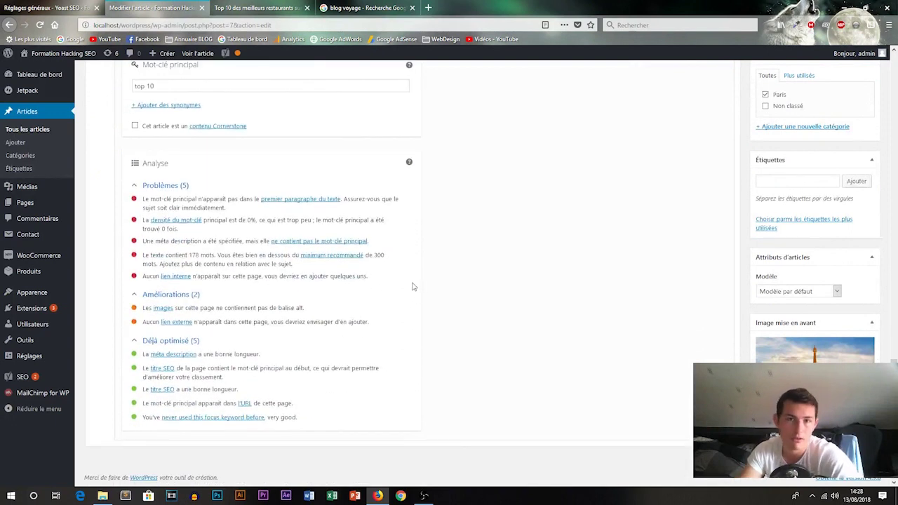
pyautogui.scroll(20, 501, 331)
pyautogui.scroll(-9, 147, 281)
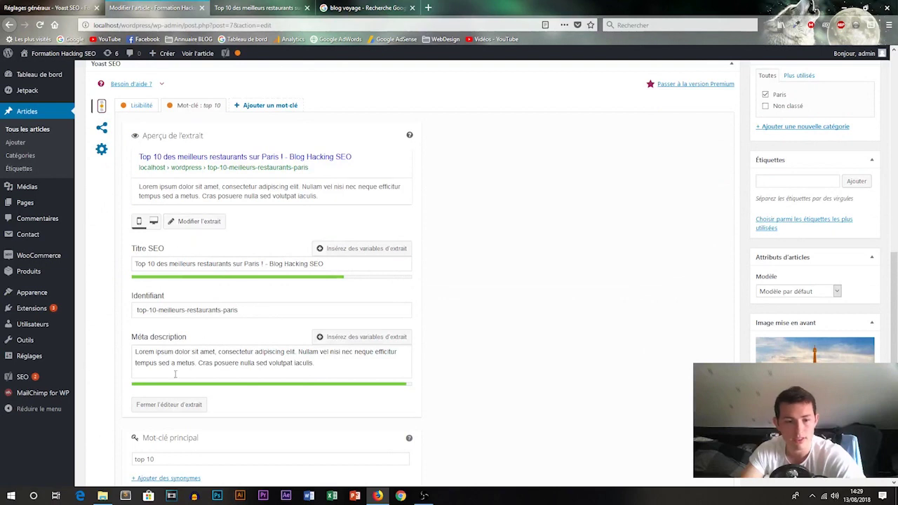
pyautogui.click(213, 221)
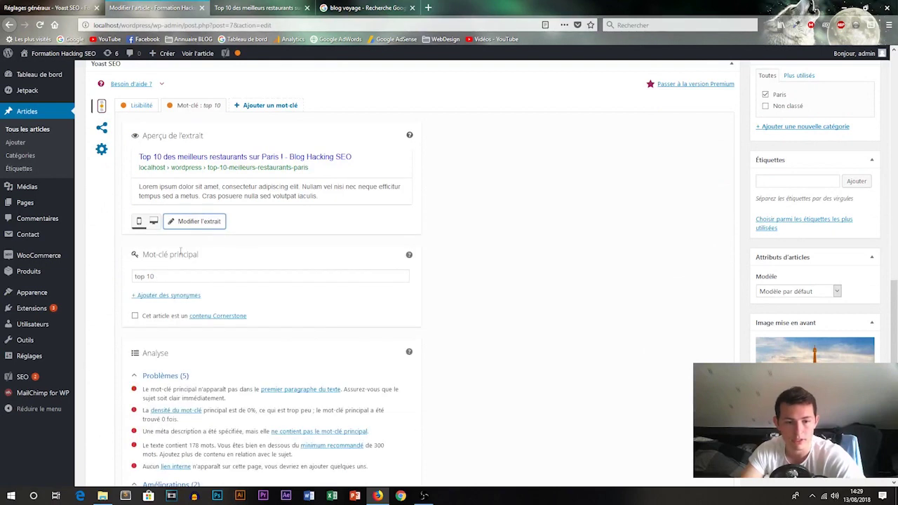
pyautogui.scroll(5, 596, 299)
pyautogui.click(858, 246)
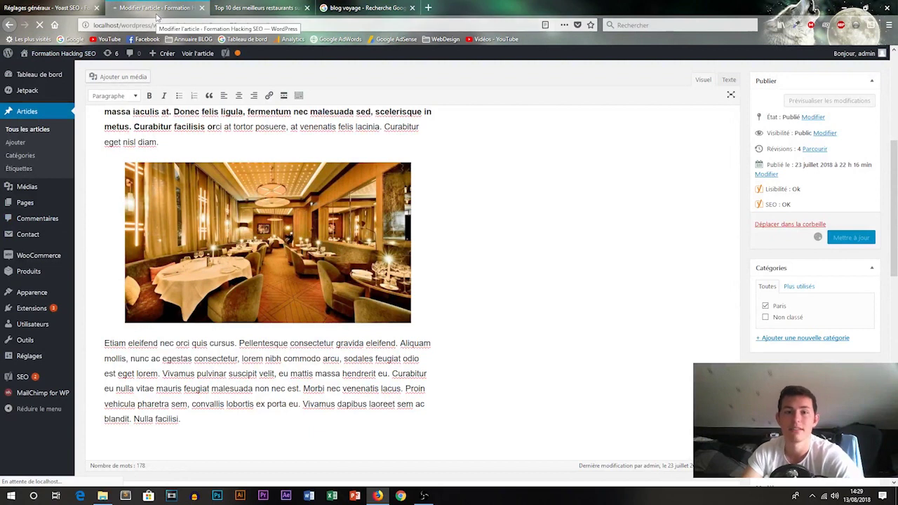
pyautogui.click(216, 8)
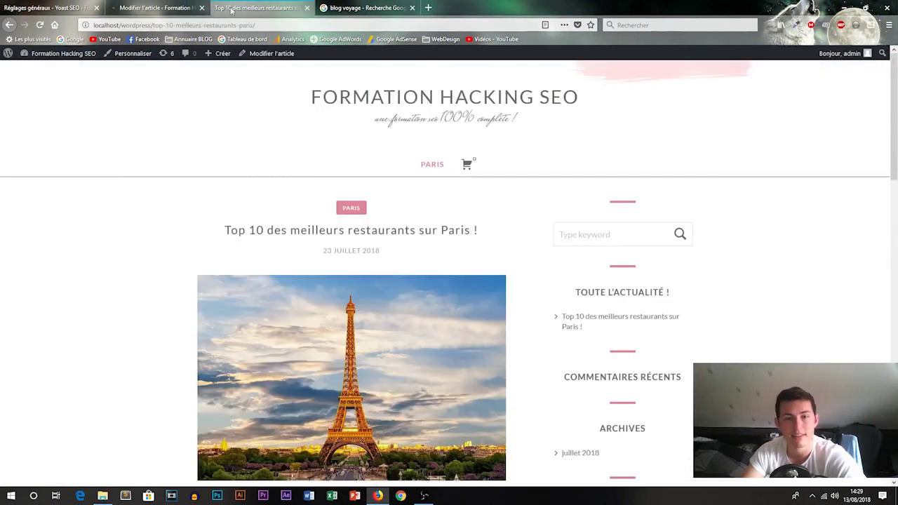
# Step: Open Yoast's Réglages SEO and review the general settings for the title separator, home page and Knowledge Graph
pyautogui.click(180, 7)
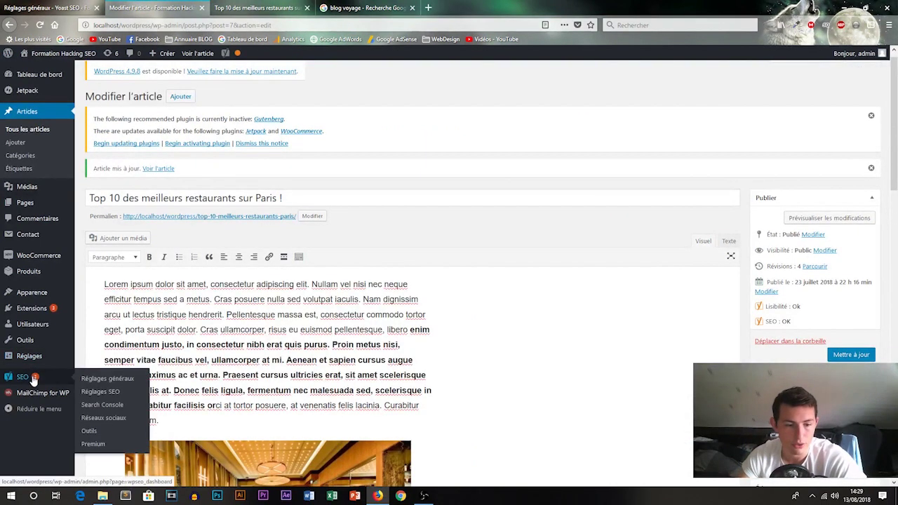
pyautogui.click(98, 391)
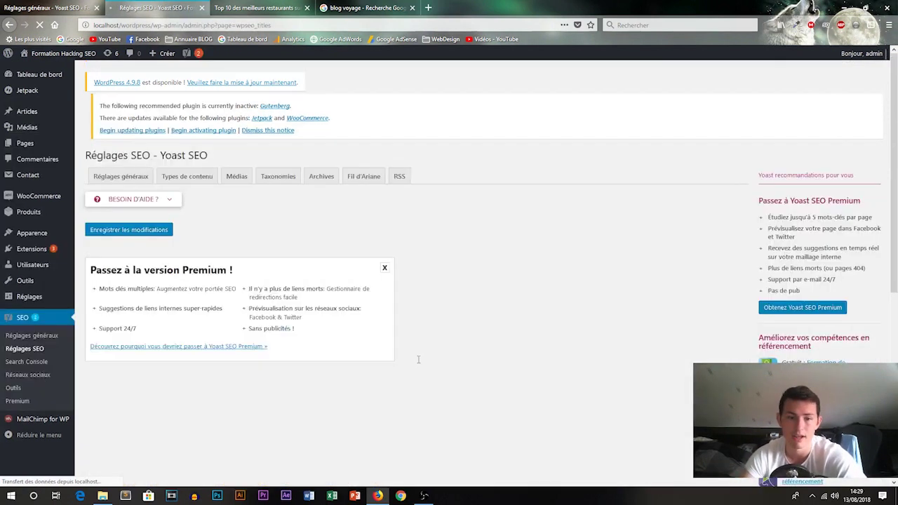
pyautogui.scroll(-3, 284, 209)
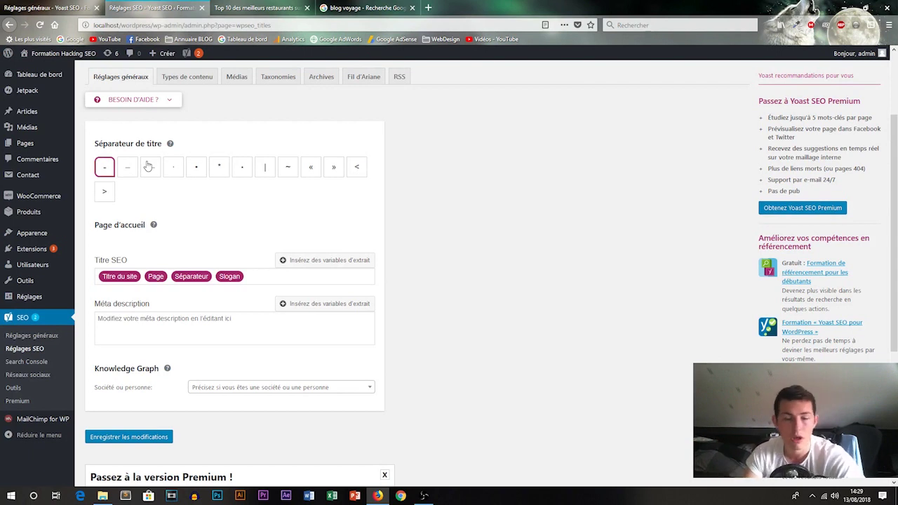
pyautogui.scroll(-5, 210, 176)
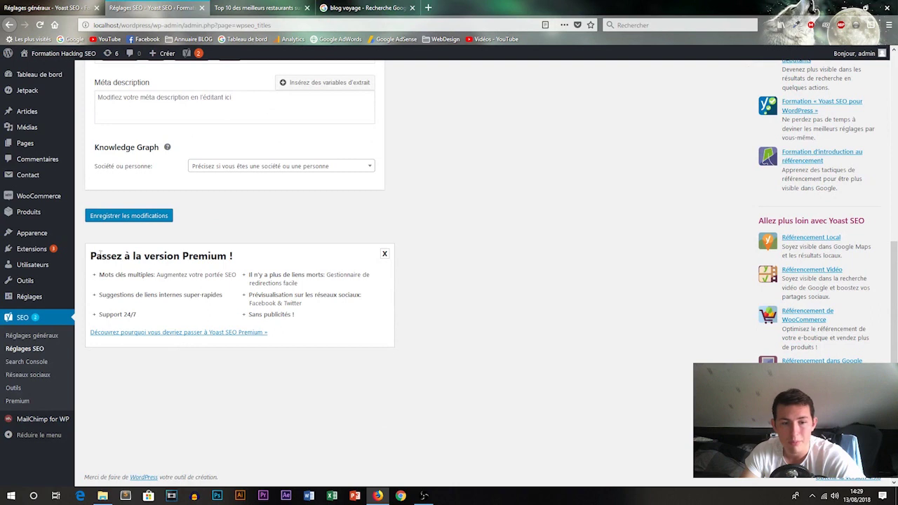
pyautogui.scroll(7, 248, 274)
# Step: Review the Types de contenu settings for Articles, Pages and Produits, expanding the Pages and Produits sections
pyautogui.click(186, 186)
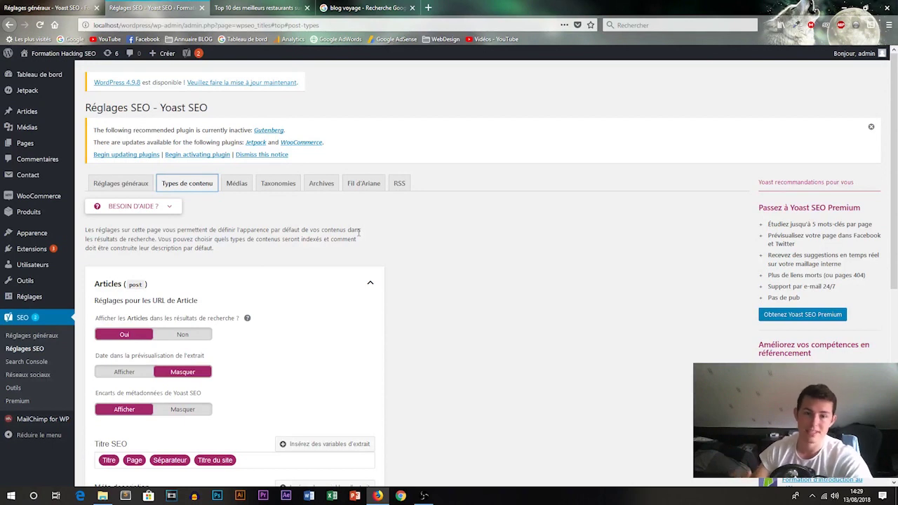
pyautogui.scroll(-3, 280, 117)
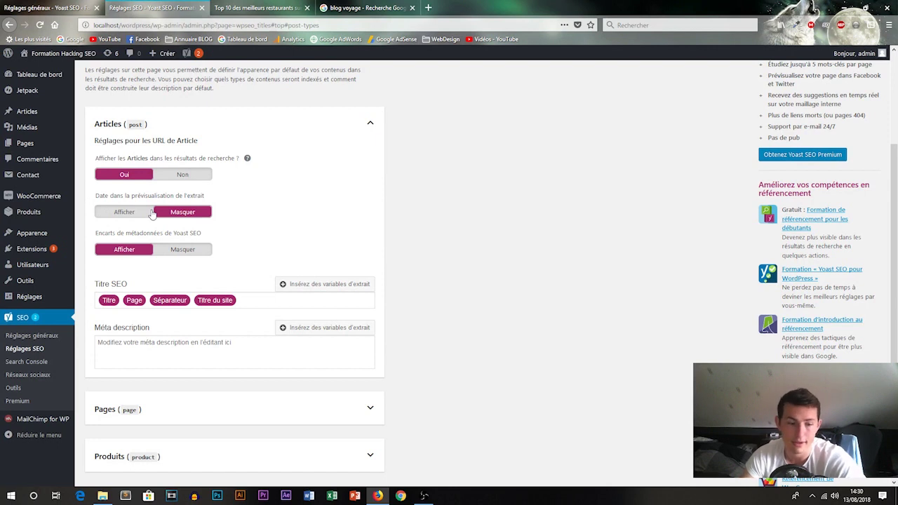
pyautogui.scroll(-5, 155, 214)
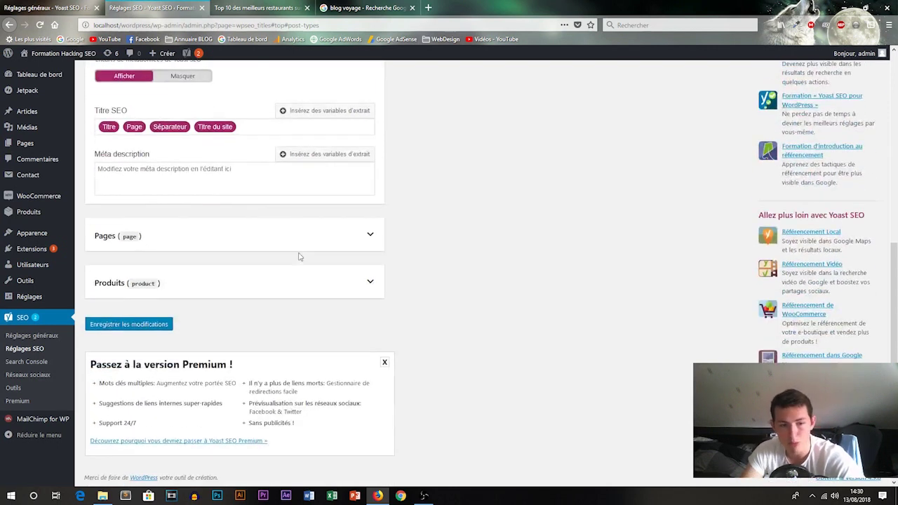
pyautogui.click(371, 235)
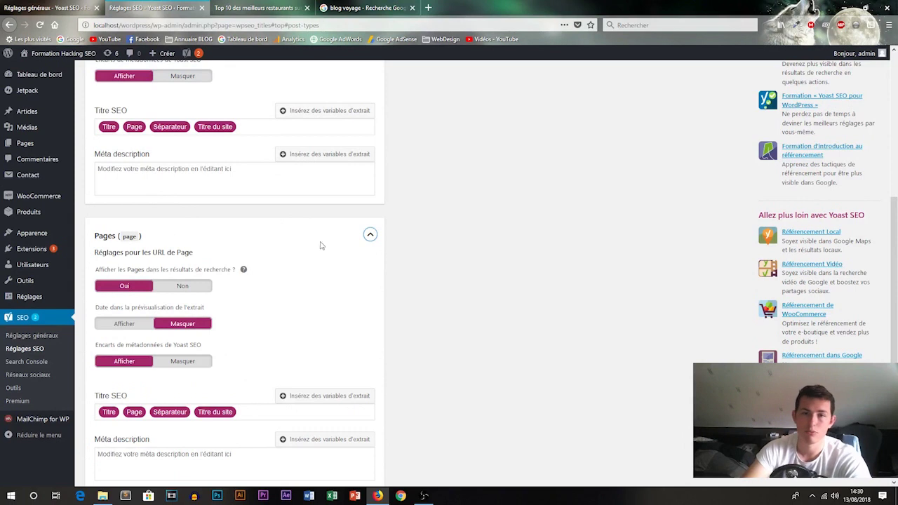
pyautogui.scroll(-2, 266, 263)
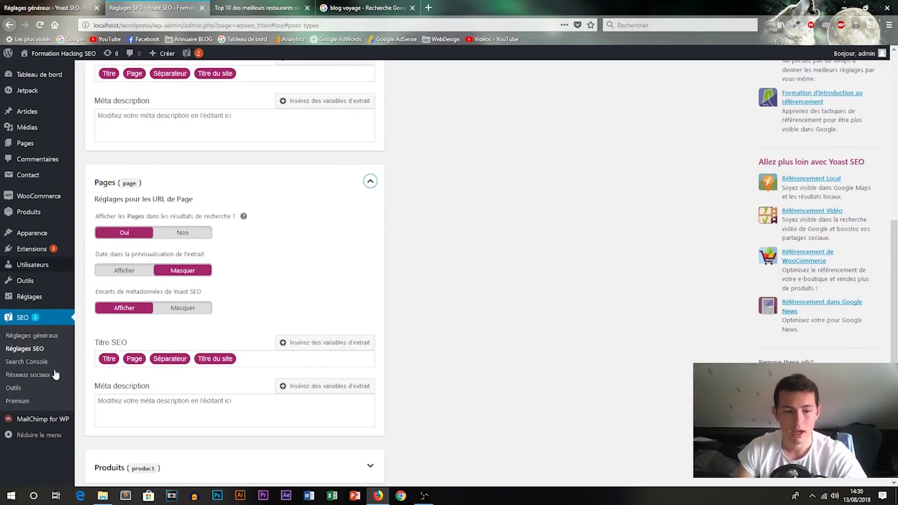
pyautogui.scroll(-5, 223, 285)
pyautogui.click(218, 285)
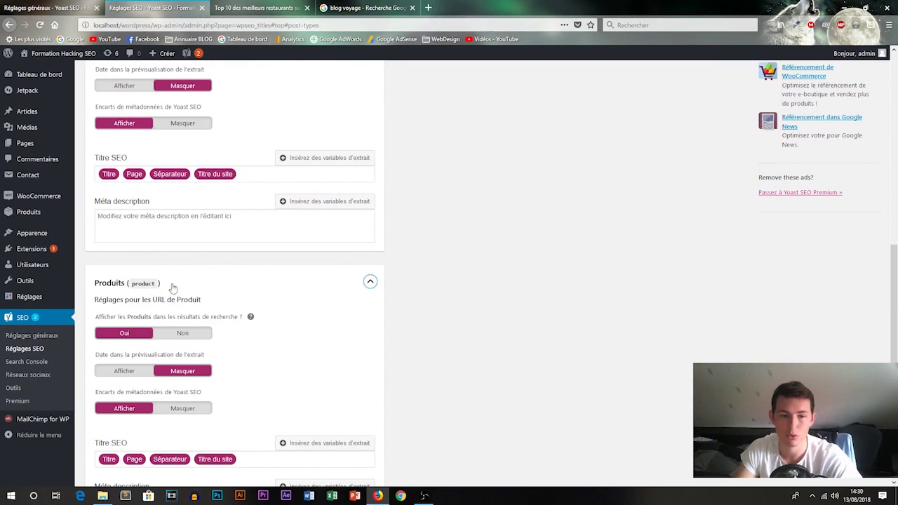
pyautogui.scroll(3, 177, 145)
pyautogui.scroll(2, 163, 431)
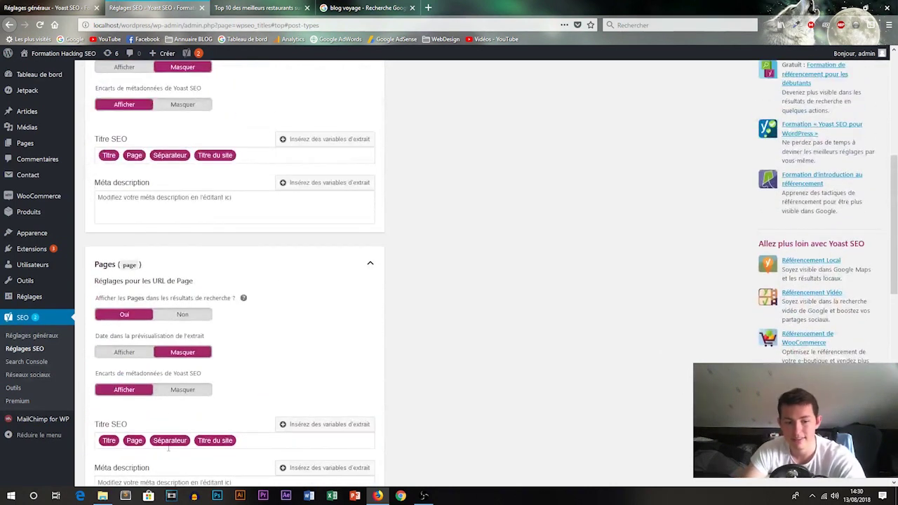
pyautogui.scroll(4, 257, 252)
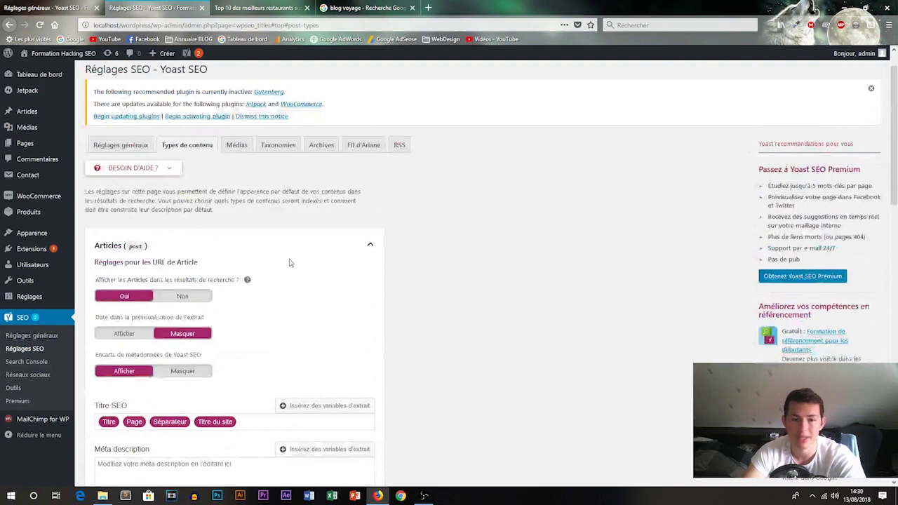
pyautogui.scroll(-10, 262, 287)
pyautogui.scroll(-3, 266, 289)
pyautogui.scroll(15, 265, 289)
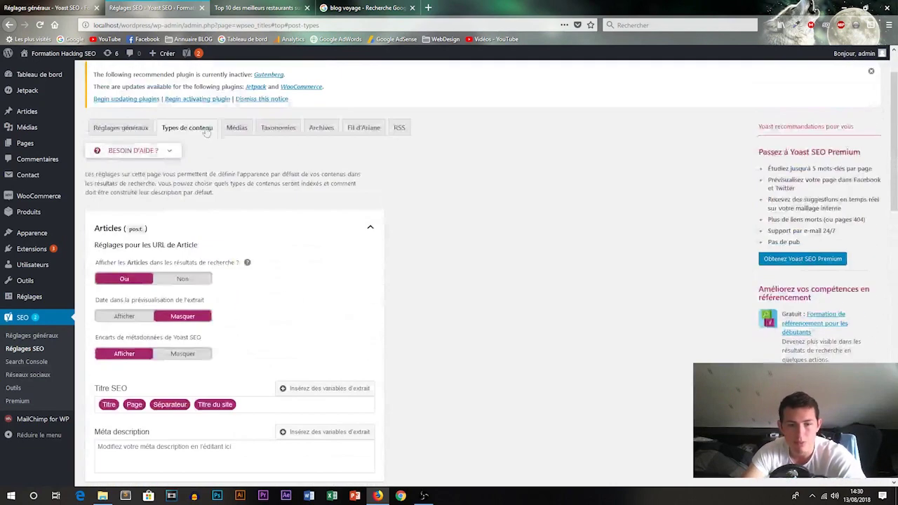
# Step: In the Taxonomies settings, set the display in search results to Non for both Catégories and Étiquettes
pyautogui.click(236, 128)
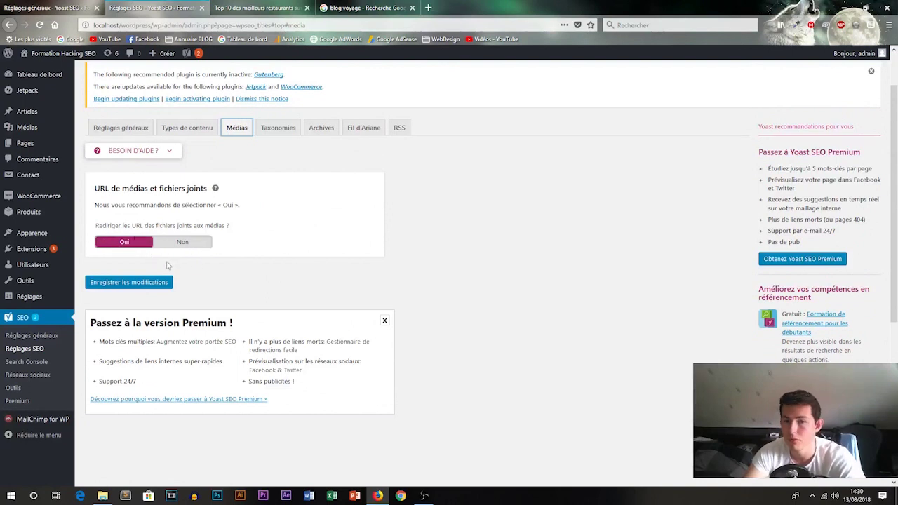
pyautogui.click(273, 131)
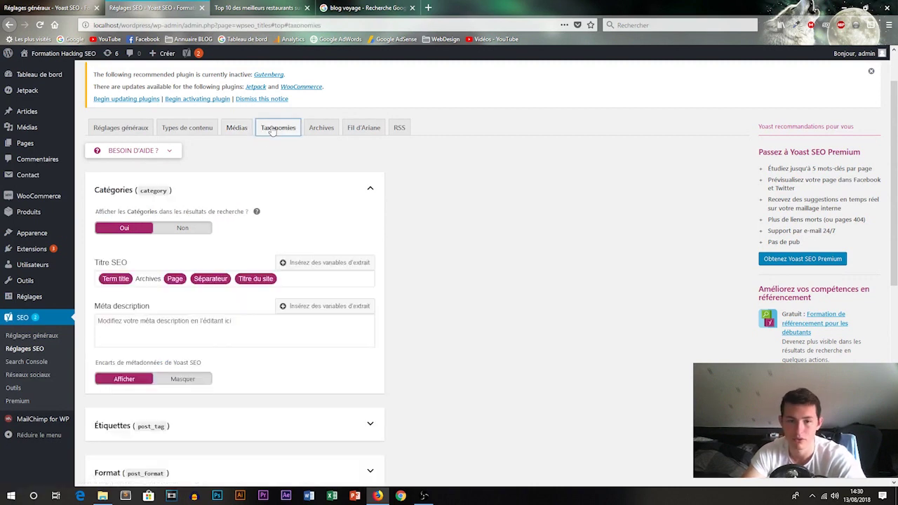
pyautogui.click(207, 231)
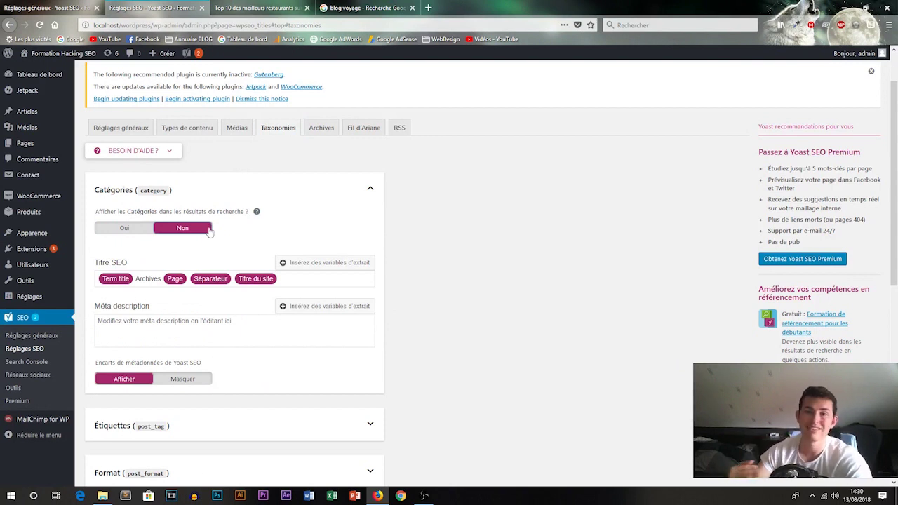
pyautogui.scroll(-4, 164, 253)
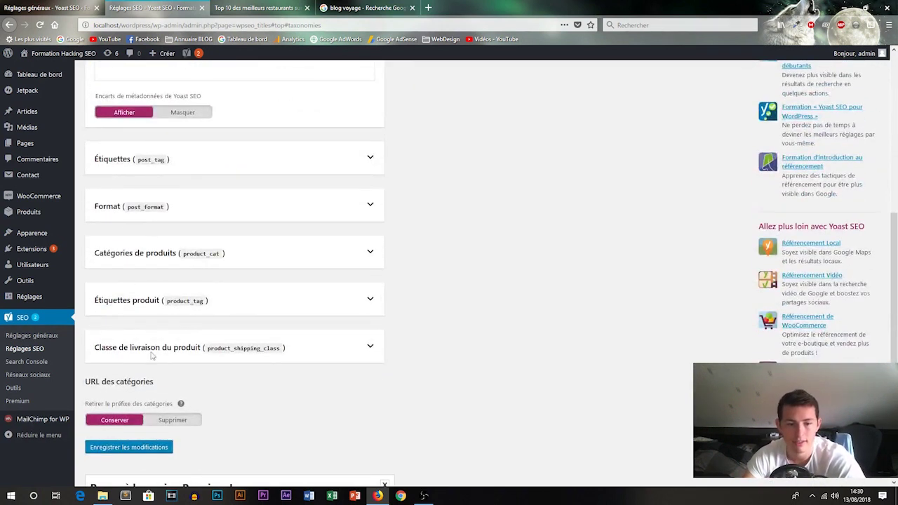
pyautogui.click(370, 159)
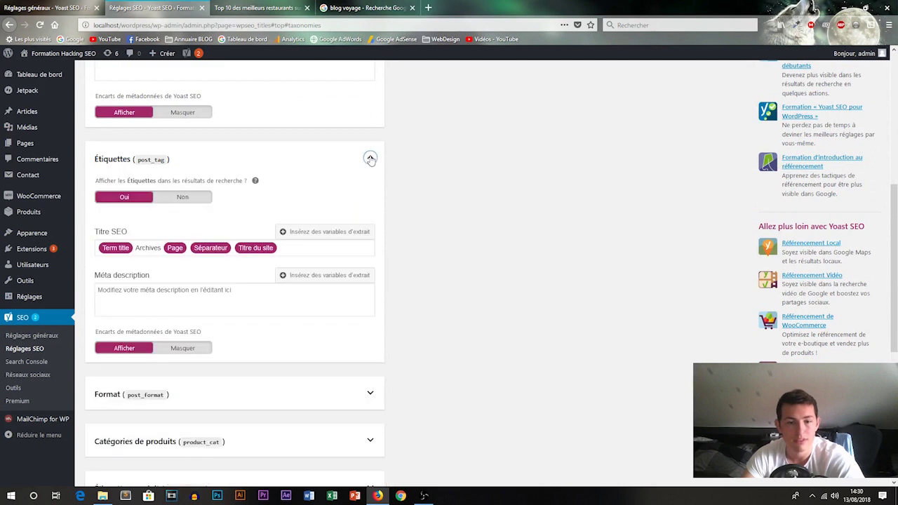
pyautogui.click(194, 198)
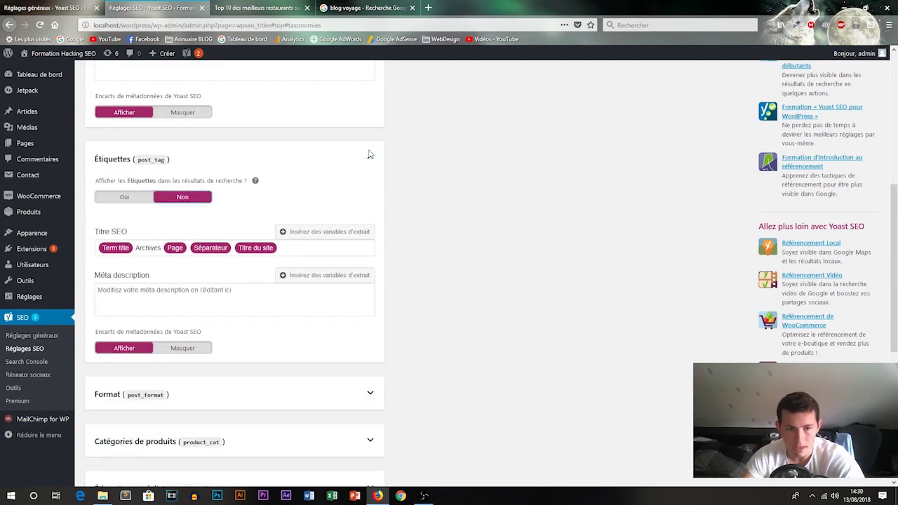
pyautogui.click(371, 159)
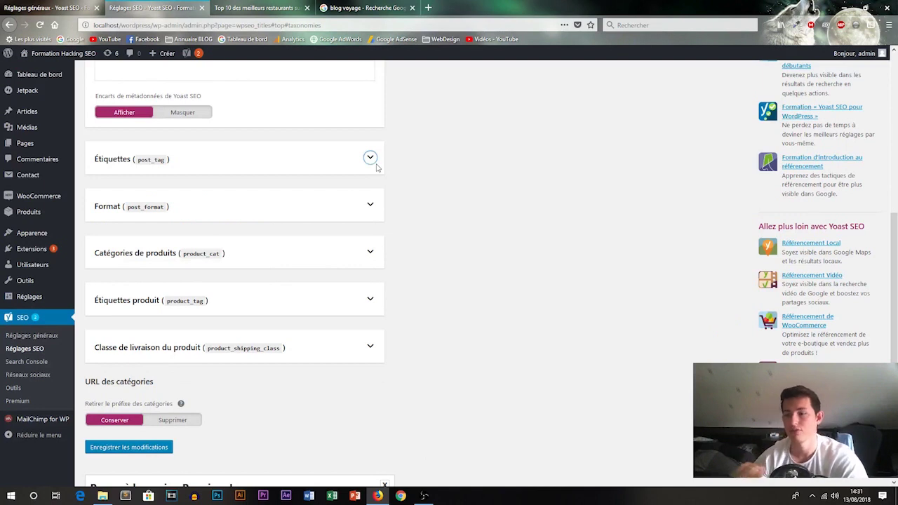
# Step: Examine the remaining taxonomy sections and the author archive settings under Archives
pyautogui.scroll(-3, 376, 167)
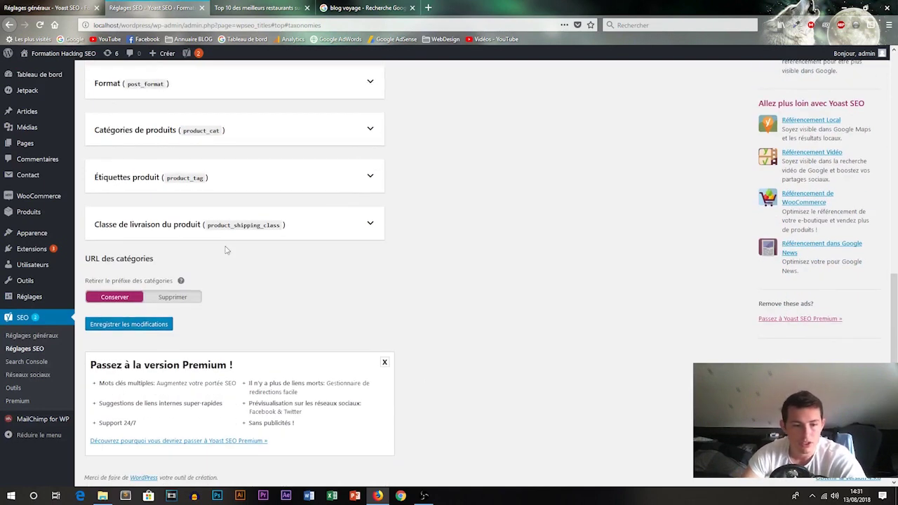
pyautogui.scroll(10, 226, 250)
pyautogui.click(320, 184)
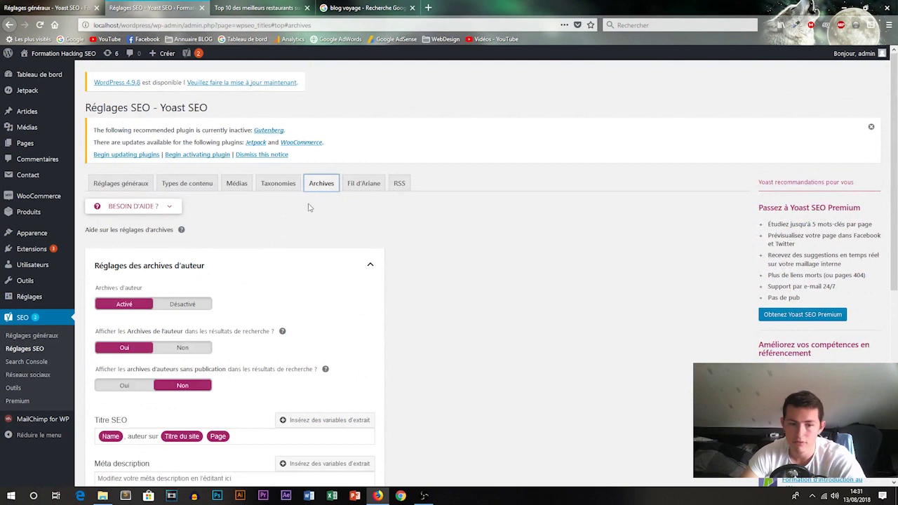
pyautogui.scroll(-3, 315, 267)
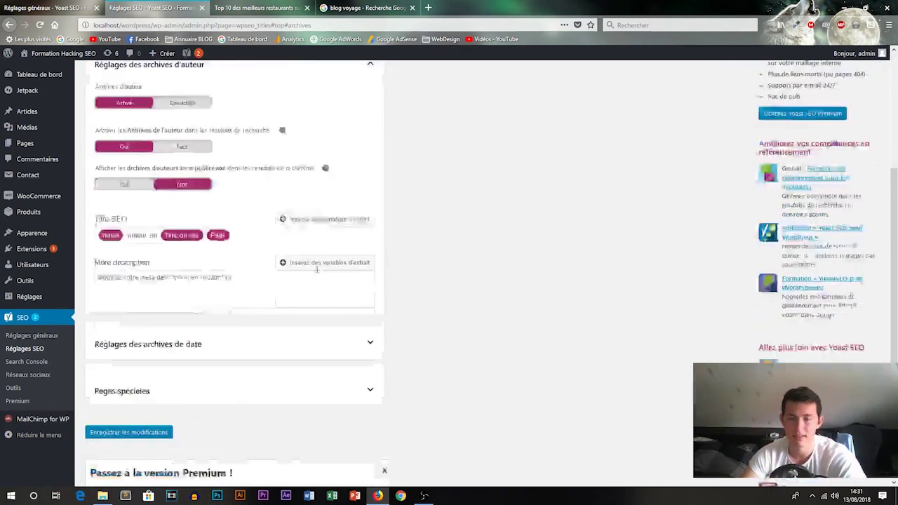
pyautogui.scroll(3, 372, 253)
pyautogui.scroll(-2, 470, 279)
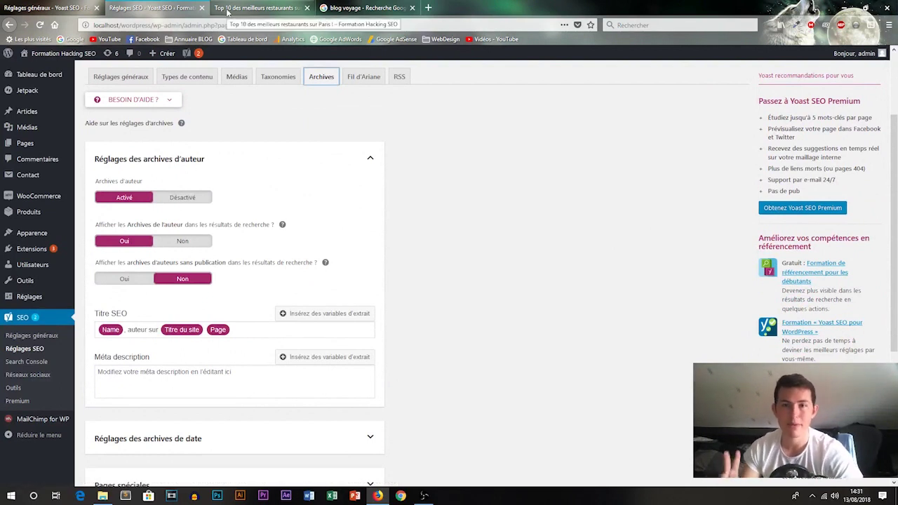
# Step: Check the site's XML sitemap at localhost/wordpress/sitemap.xml and return to the Yoast archive settings
pyautogui.click(227, 10)
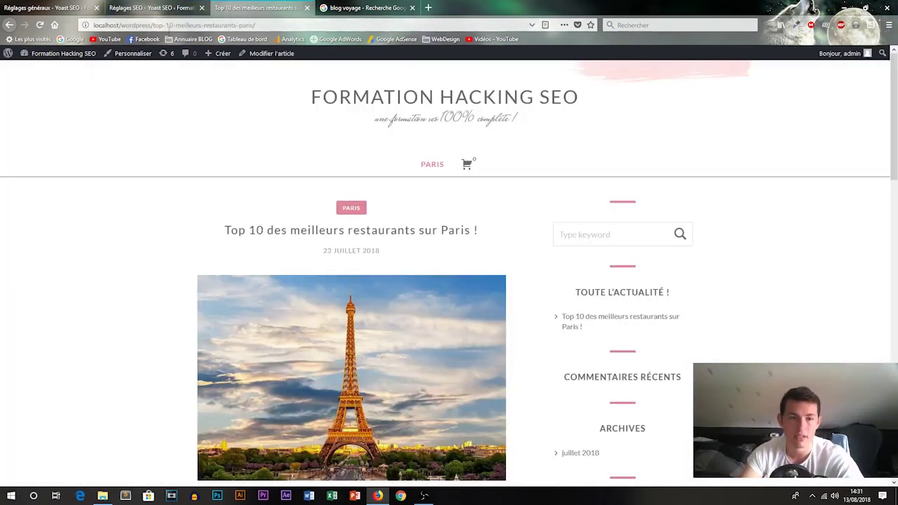
pyautogui.moveTo(153, 25); pyautogui.dragTo(255, 25)
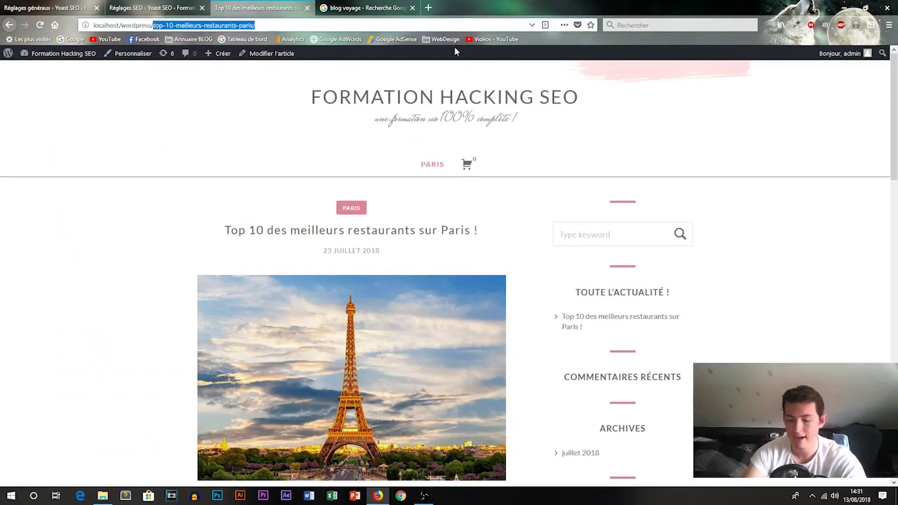
pyautogui.press('BackSpace')
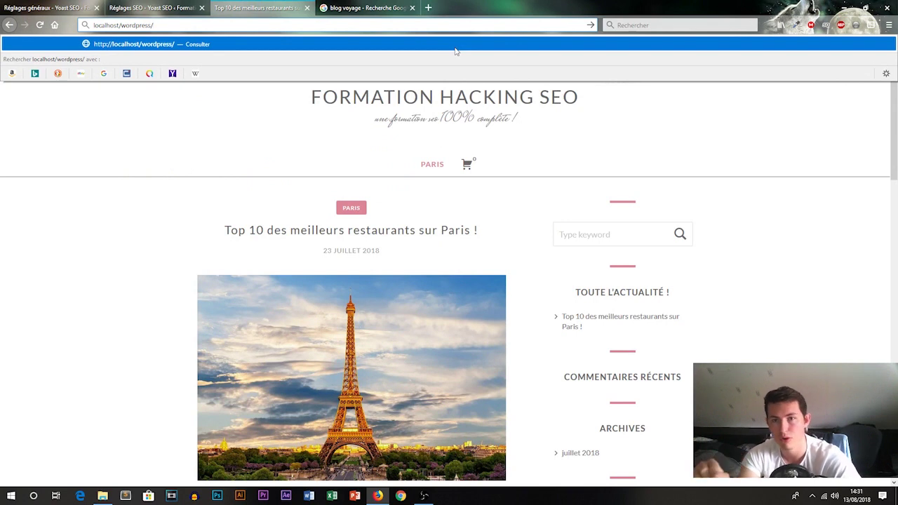
pyautogui.write('sitemap.xml')
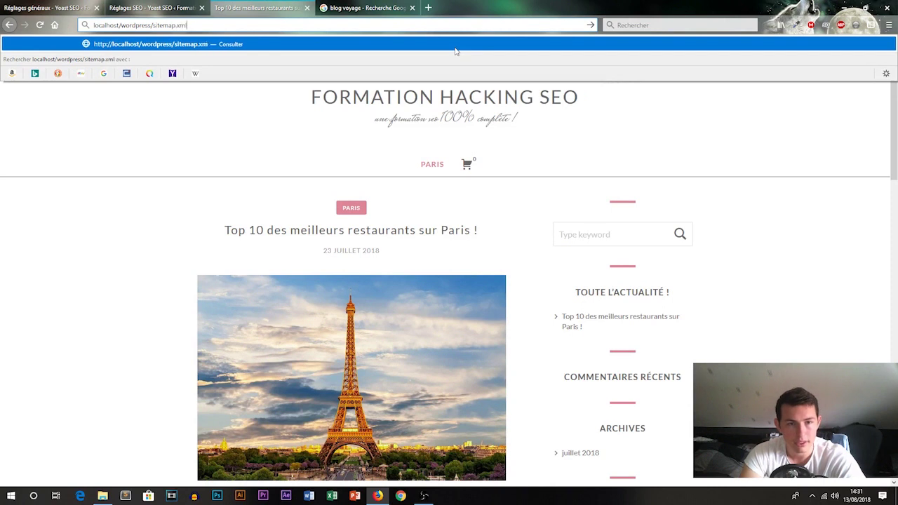
pyautogui.press('Return')
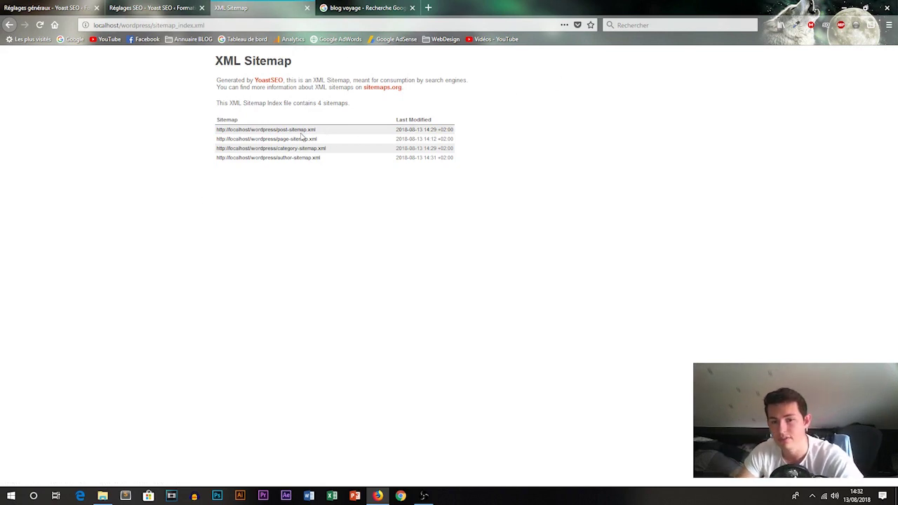
pyautogui.click(208, 8)
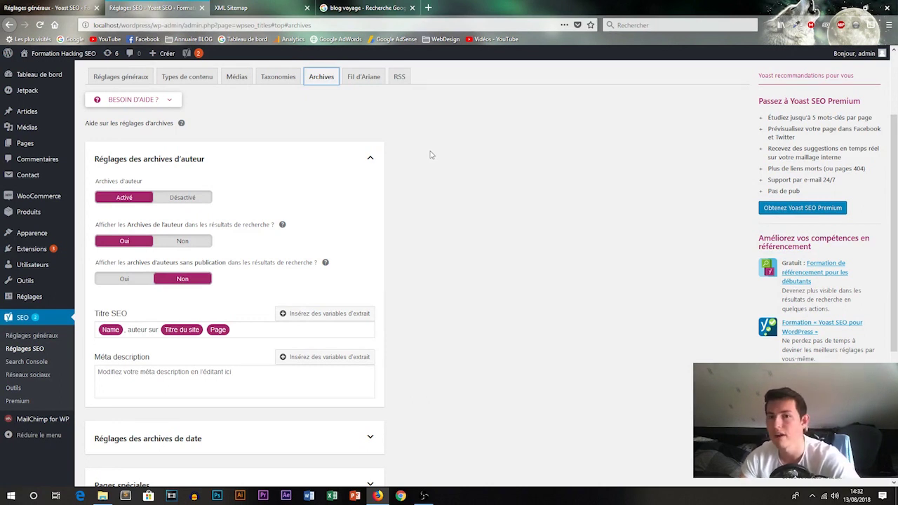
# Step: Enable the breadcrumb trail (fil d'Ariane) in the Yoast Réglages SEO
pyautogui.scroll(3, 372, 243)
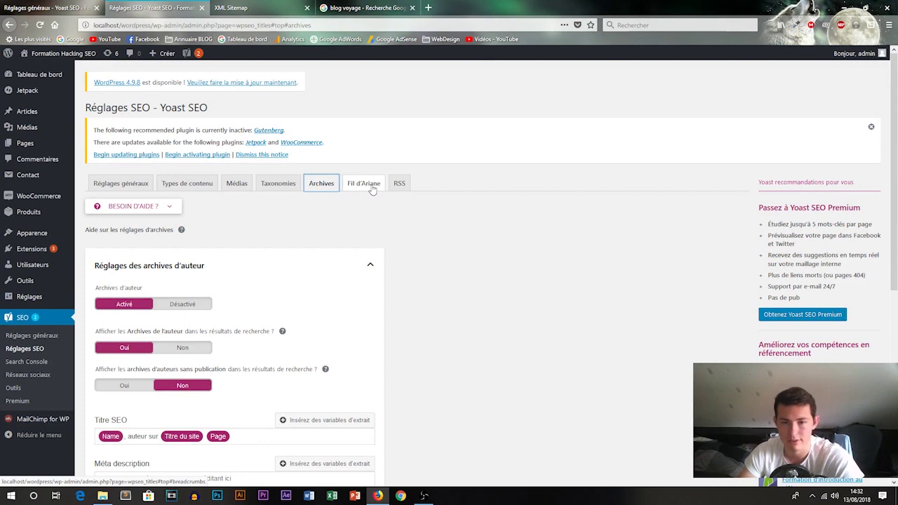
pyautogui.click(373, 191)
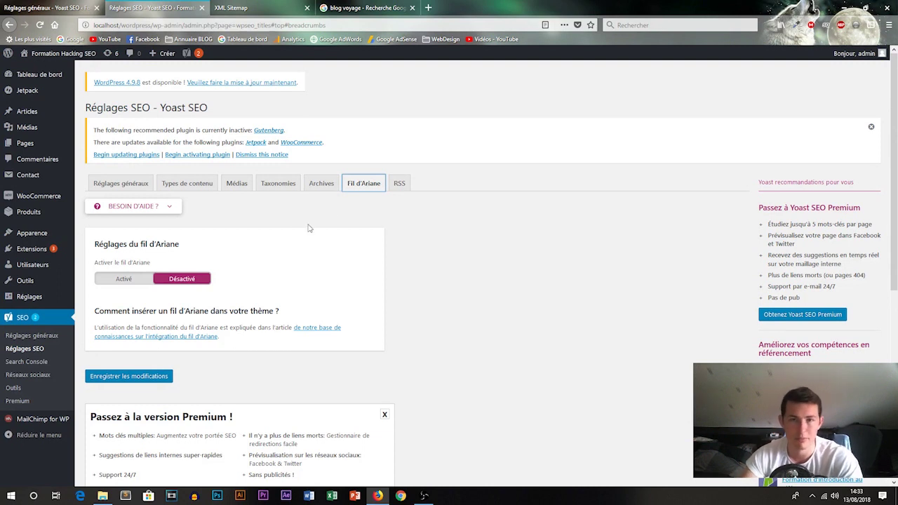
pyautogui.click(129, 280)
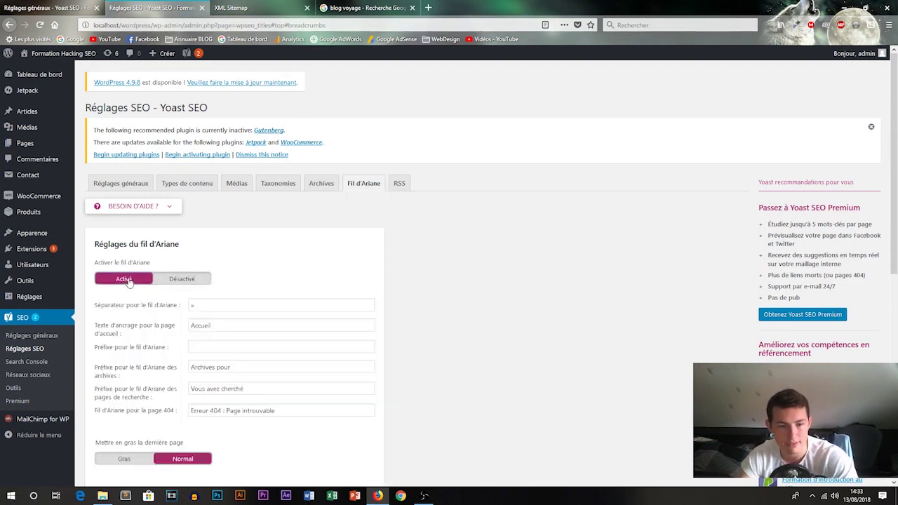
# Step: Review the breadcrumb separator, home page anchor text and prefix fields in the fil d'Ariane settings
pyautogui.scroll(-2, 210, 281)
pyautogui.moveTo(206, 201); pyautogui.dragTo(172, 198)
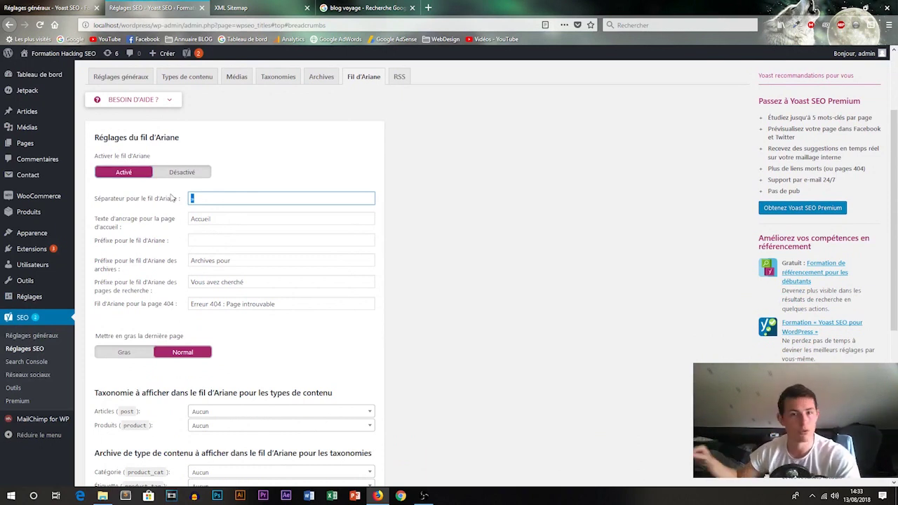
pyautogui.click(207, 239)
pyautogui.hotkey('shift', 'Tab')
pyautogui.press('Tab')
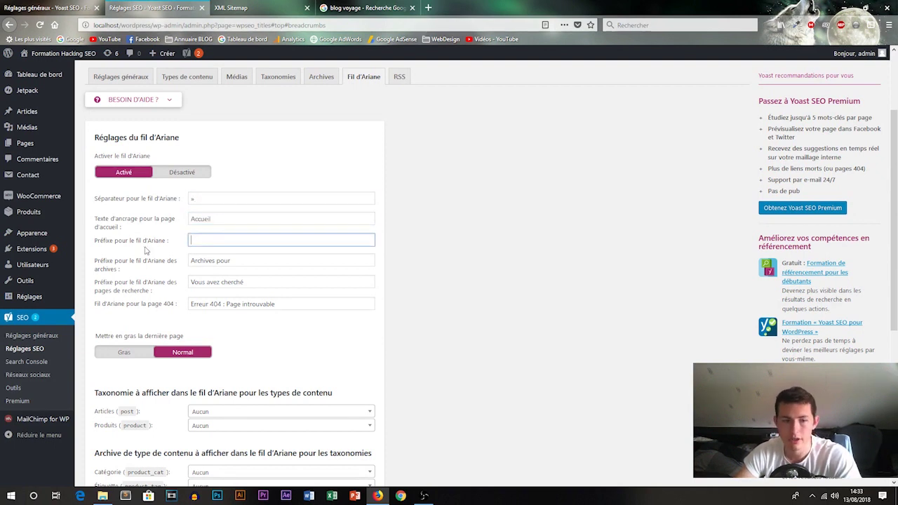
pyautogui.click(250, 259)
pyautogui.doubleClick(210, 261)
pyautogui.moveTo(249, 282); pyautogui.dragTo(229, 283)
pyautogui.scroll(-3, 310, 317)
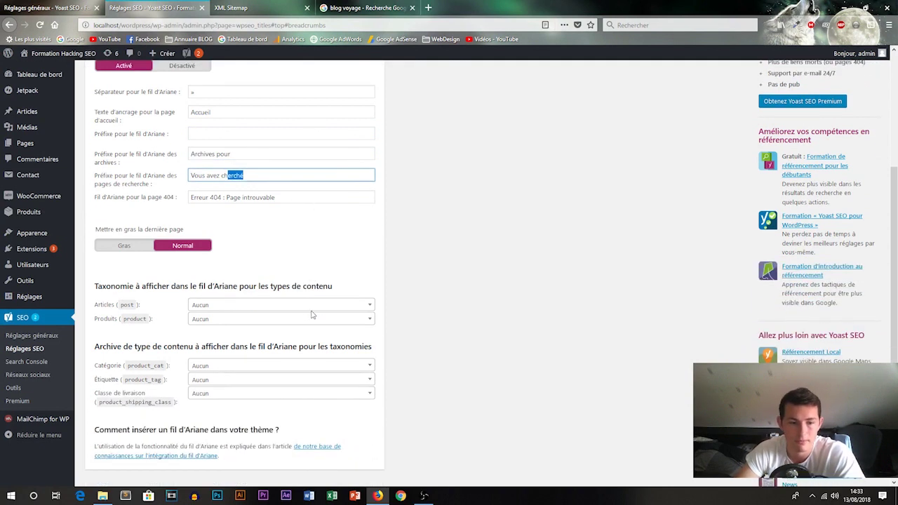
# Step: Set the last page in the breadcrumb trail to Gras and save the changes
pyautogui.scroll(-3, 113, 309)
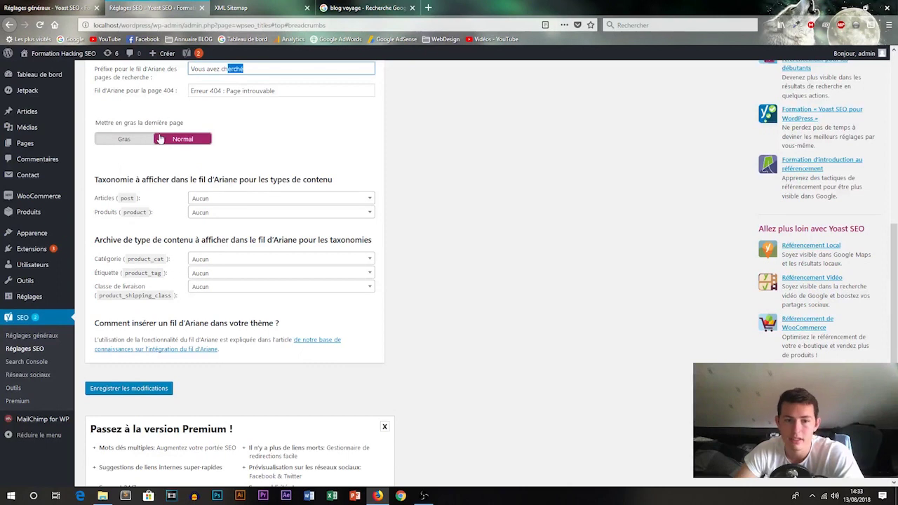
pyautogui.click(131, 142)
pyautogui.scroll(-2, 283, 283)
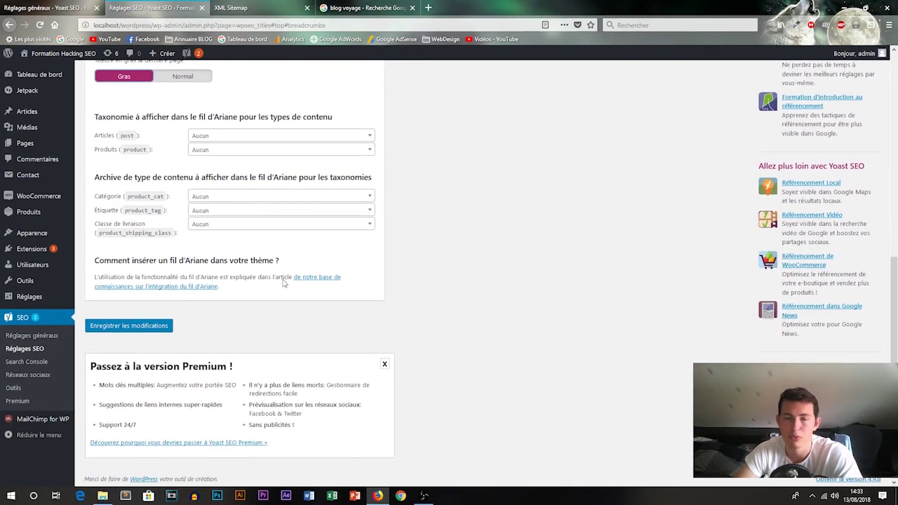
pyautogui.click(145, 322)
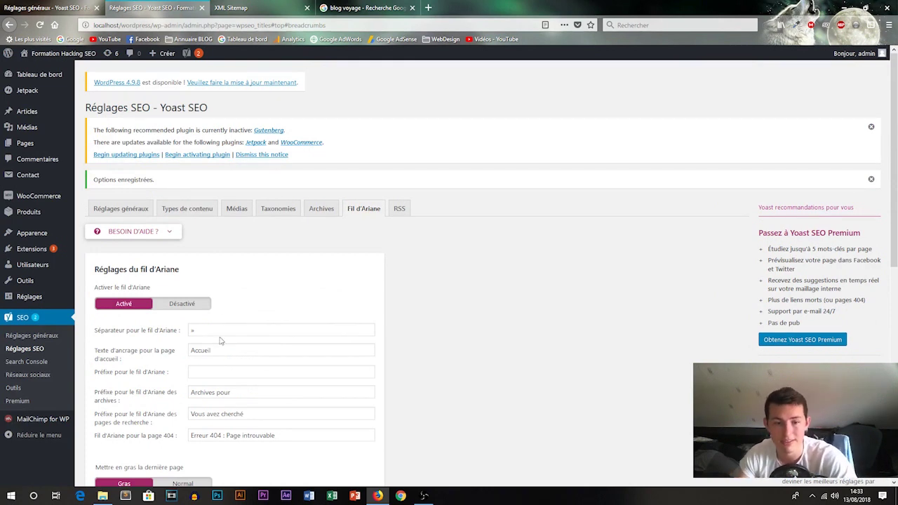
pyautogui.scroll(-5, 222, 340)
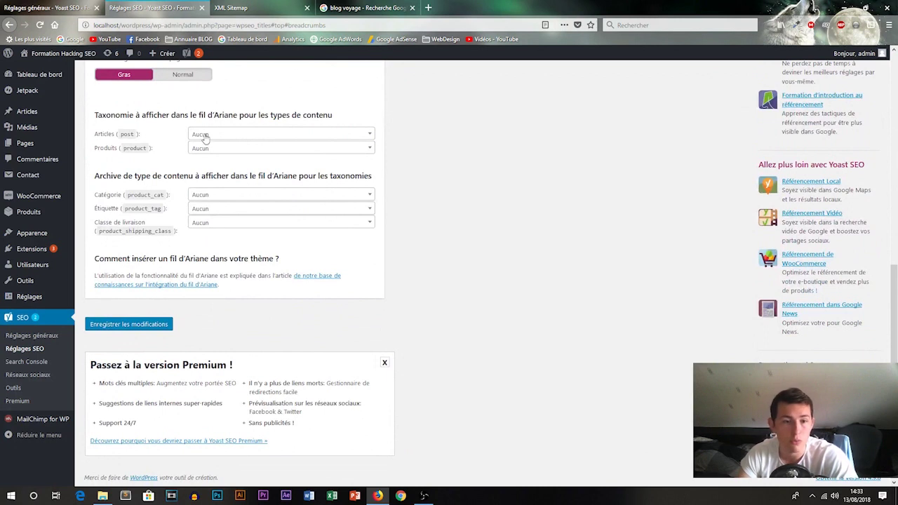
pyautogui.scroll(5, 207, 125)
pyautogui.scroll(2, 277, 91)
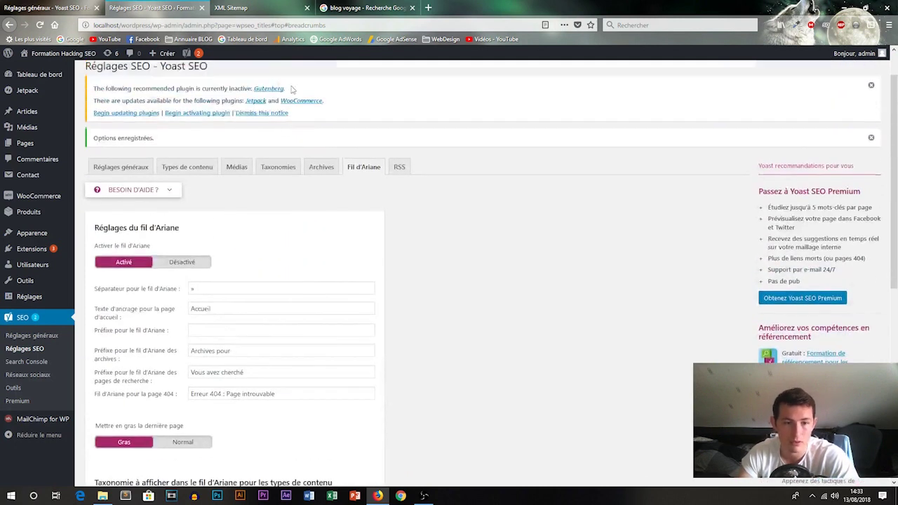
# Step: Search Google for "yoast seo breadcrumbs shortcode"
pyautogui.click(351, 8)
pyautogui.scroll(3, 250, 84)
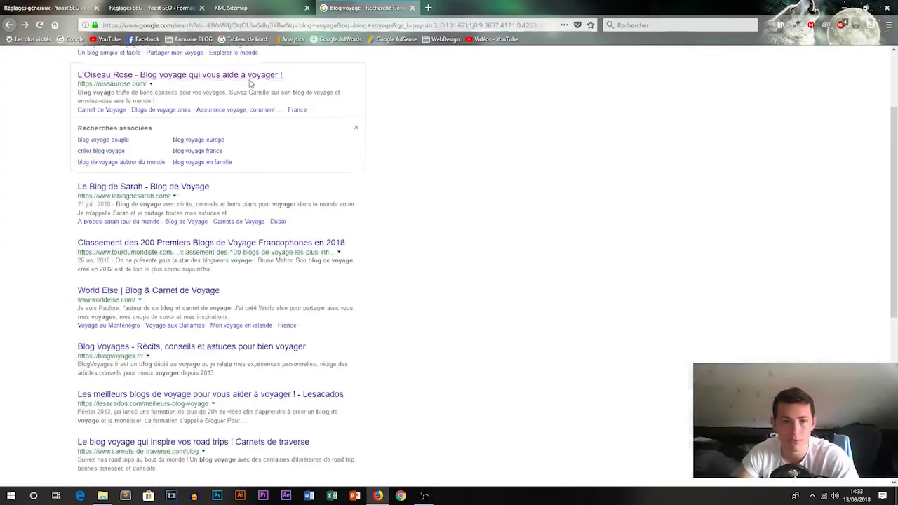
pyautogui.tripleClick(225, 67)
pyautogui.write('short')
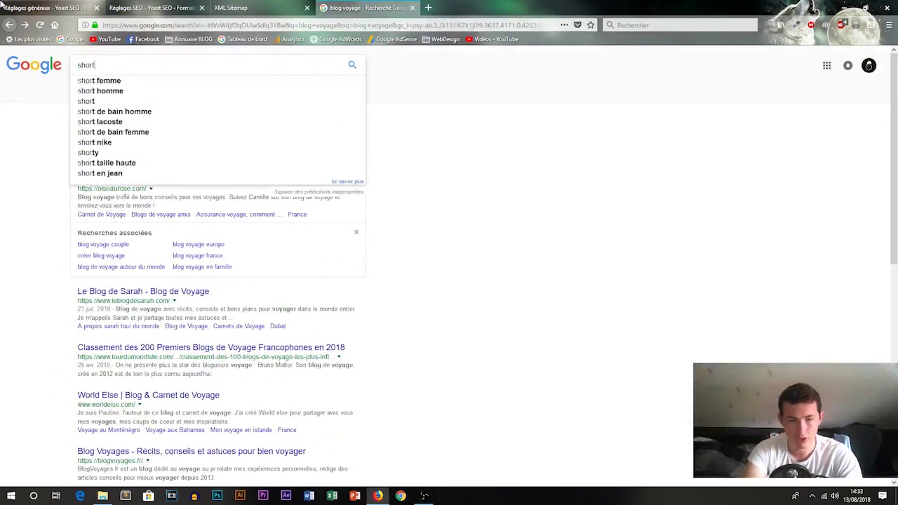
pyautogui.write('code yoast se')
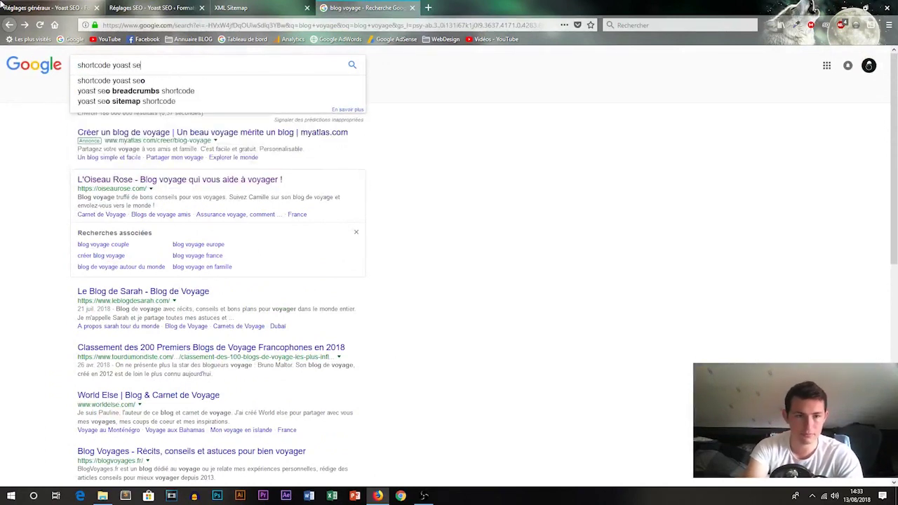
pyautogui.write('o brea')
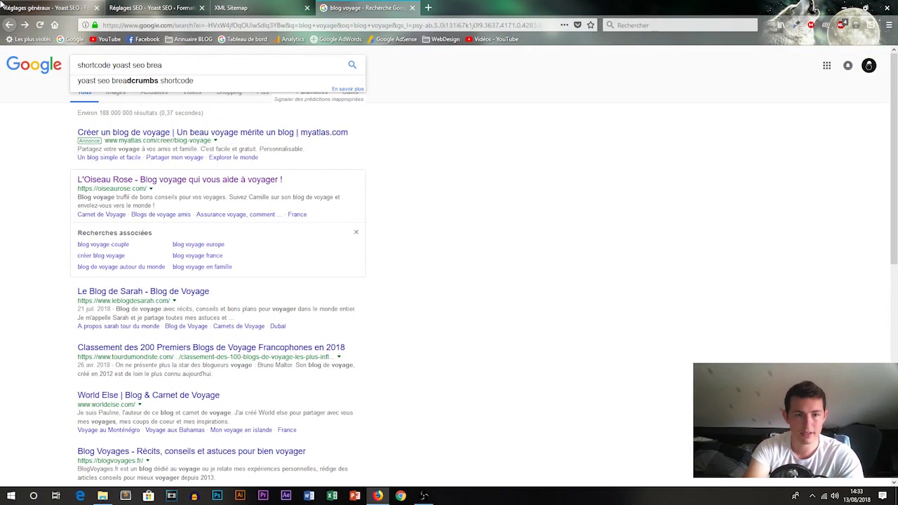
pyautogui.press('Down')
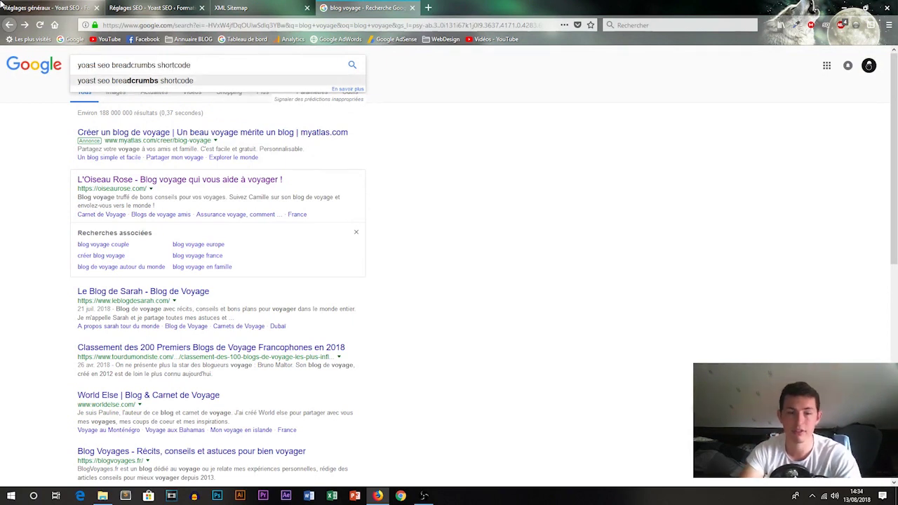
pyautogui.press('Return')
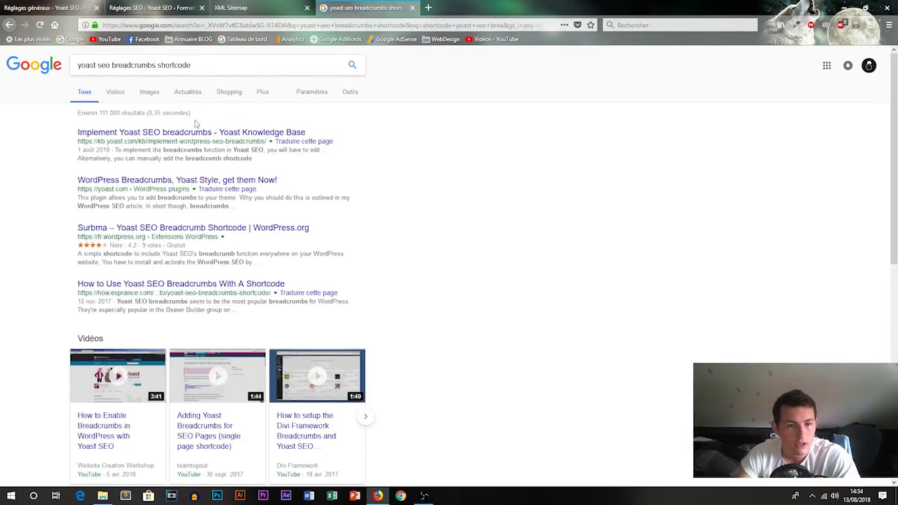
# Step: Open the Yoast Knowledge Base article "Implement Yoast SEO breadcrumbs" and examine its PHP snippet and shortcode
pyautogui.click(201, 134)
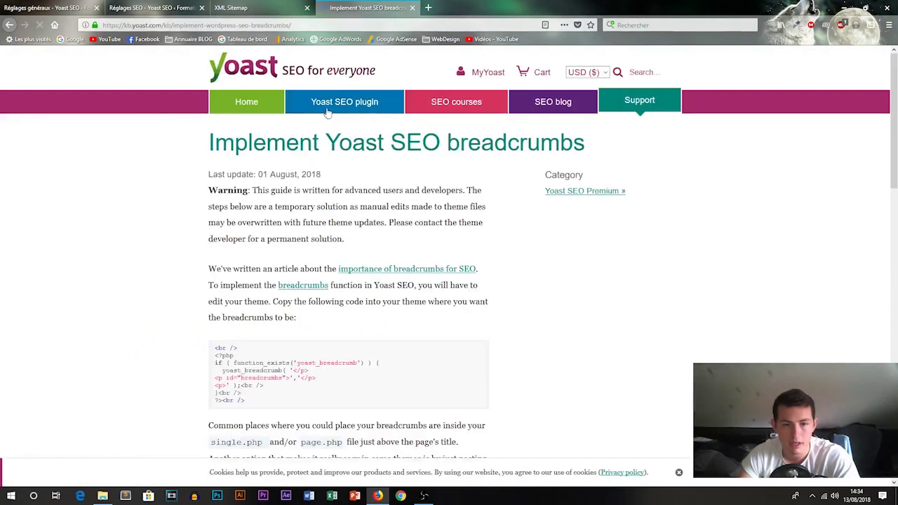
pyautogui.scroll(-2, 361, 262)
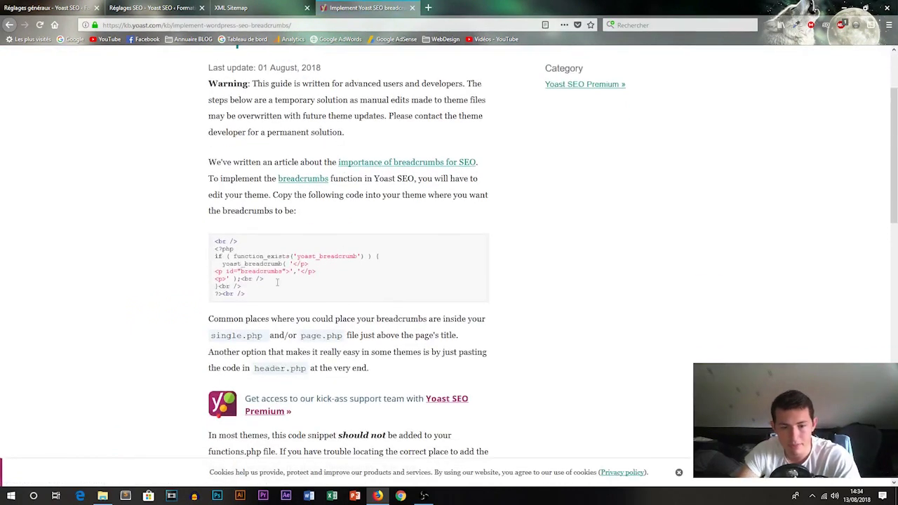
pyautogui.scroll(-3, 241, 288)
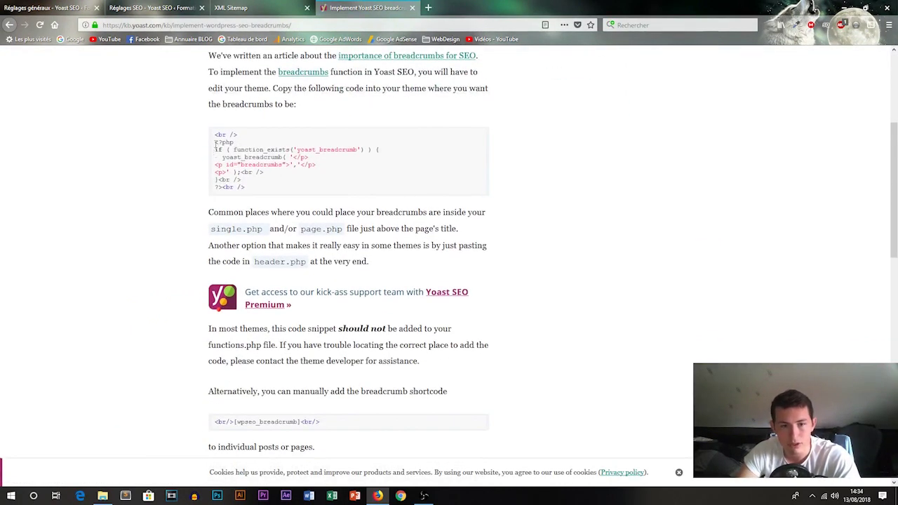
pyautogui.moveTo(215, 142)
pyautogui.mouseDown()
pyautogui.moveTo(252, 175)
pyautogui.moveTo(215, 163)
pyautogui.moveTo(210, 141)
pyautogui.mouseUp()
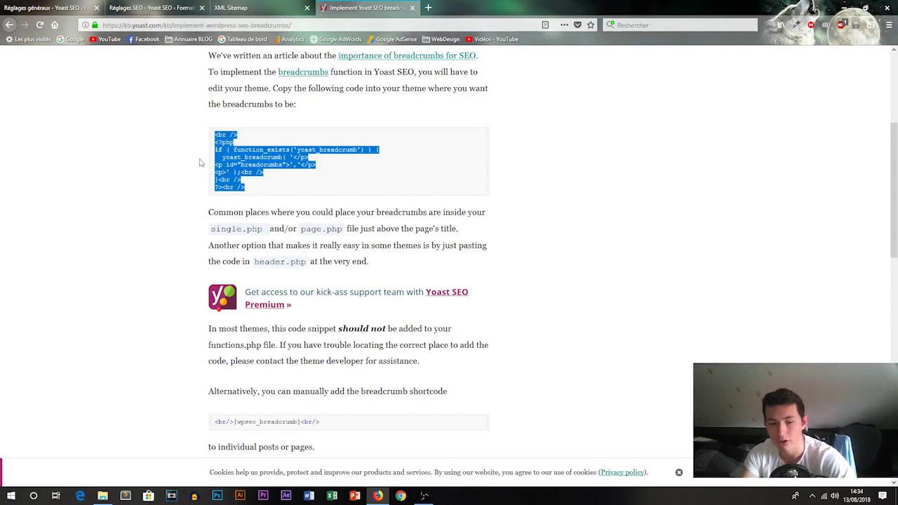
pyautogui.scroll(-4, 284, 372)
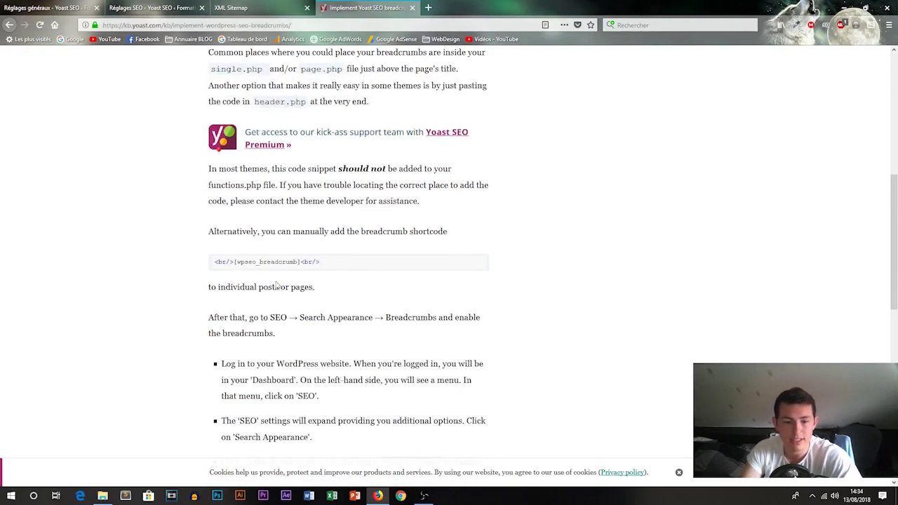
pyautogui.moveTo(299, 261); pyautogui.dragTo(234, 263)
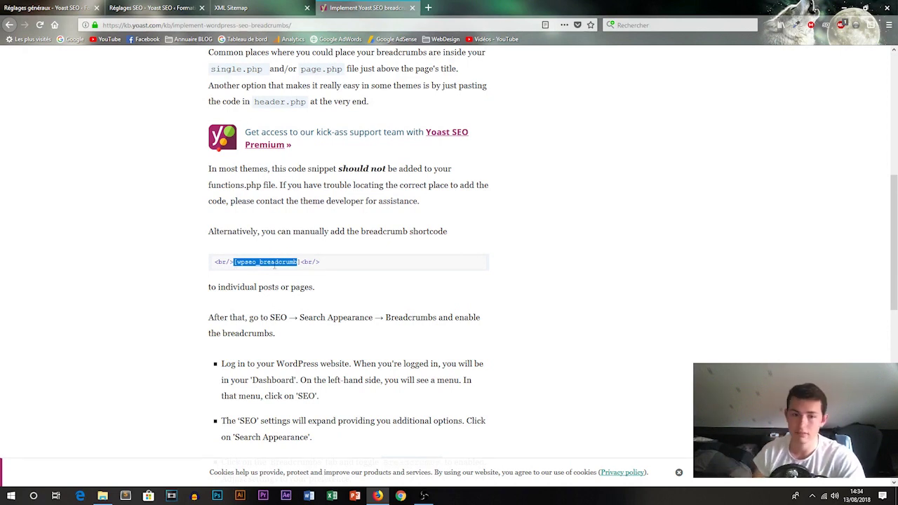
# Step: Copy the [wpseo_breadcrumb] shortcode from the Yoast Knowledge Base article
pyautogui.click(232, 8)
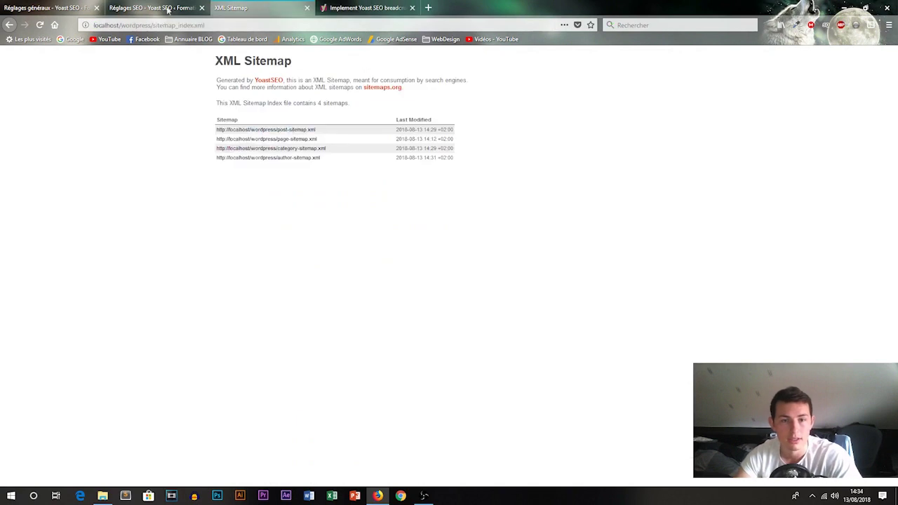
pyautogui.click(150, 7)
pyautogui.click(365, 8)
pyautogui.click(330, 271)
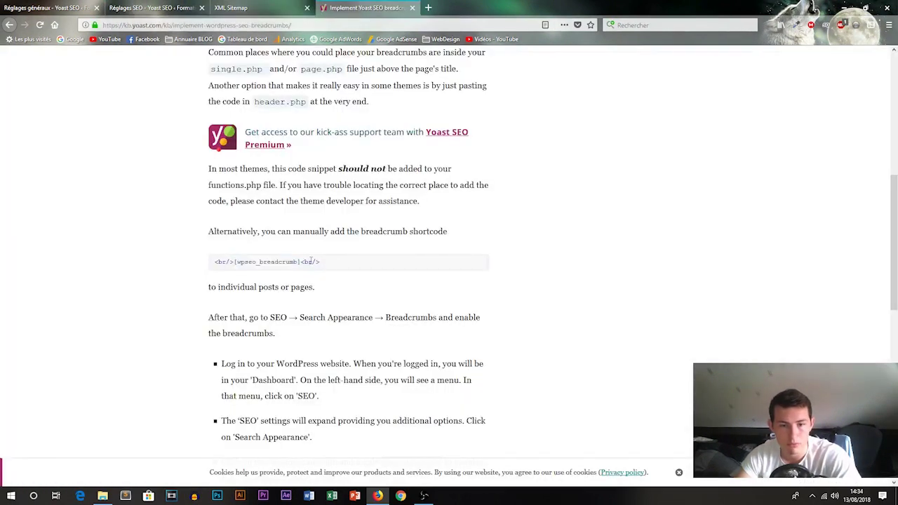
pyautogui.moveTo(299, 261); pyautogui.dragTo(234, 261)
pyautogui.hotkey('ctrl', 'c')
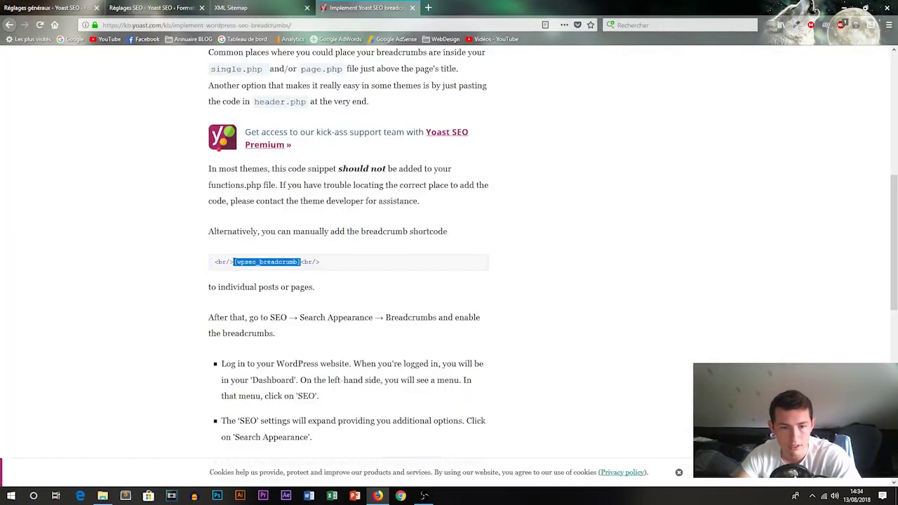
# Step: Return to the WordPress admin and open the article "Top 10 des meilleurs restaurants sur Paris !" for editing
pyautogui.click(150, 8)
pyautogui.click(45, 8)
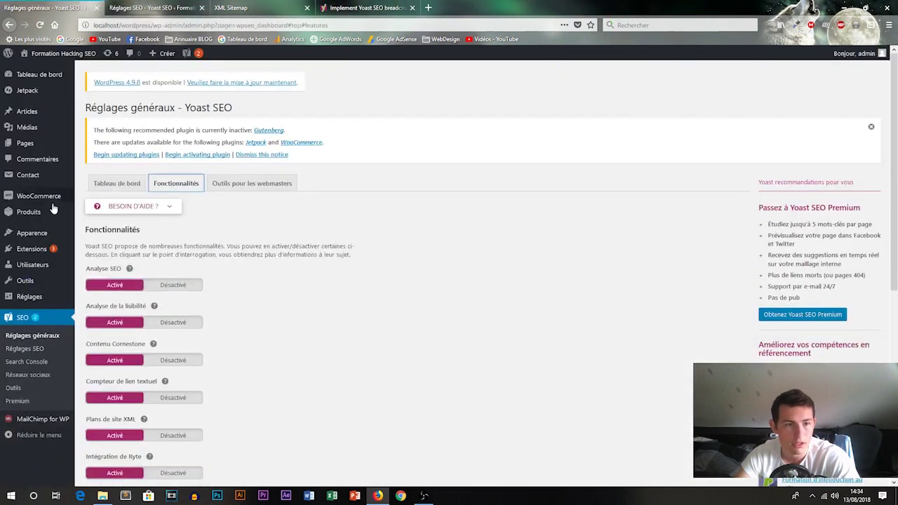
pyautogui.click(28, 113)
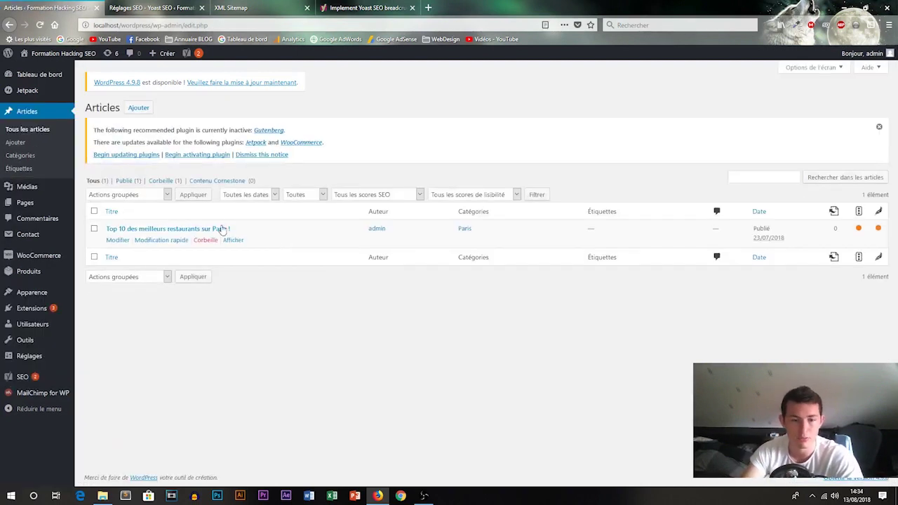
pyautogui.click(224, 230)
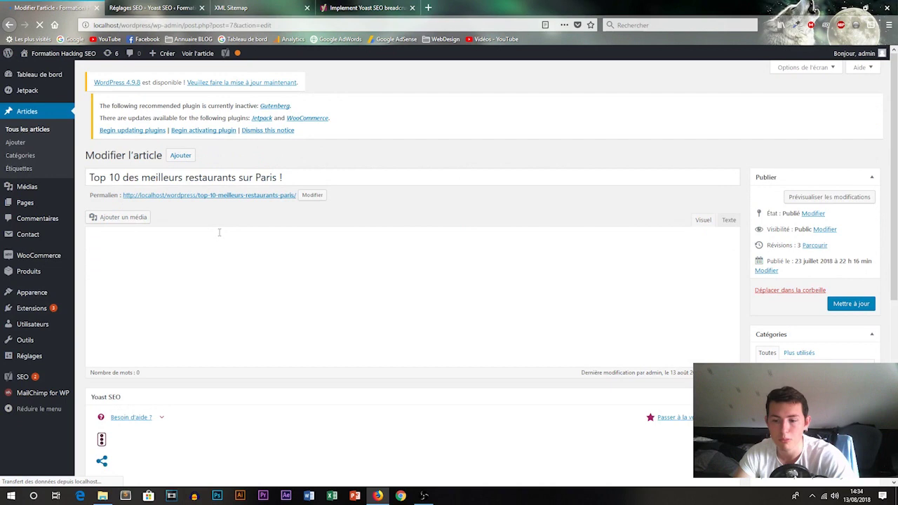
# Step: Insert the [wpseo_breadcrumb] shortcode as plain text on a new line above the article's first paragraph
pyautogui.click(105, 254)
pyautogui.press('Return')
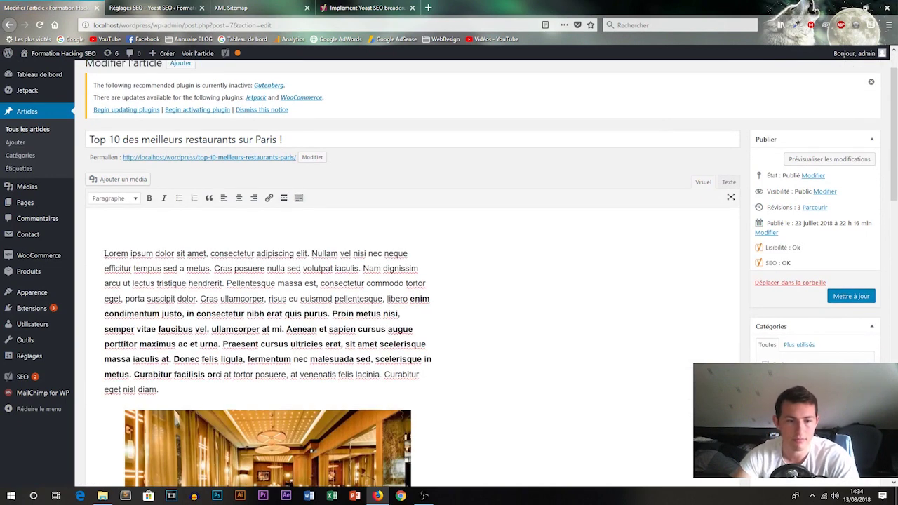
pyautogui.hotkey('ctrl', 'v')
pyautogui.hotkey('ctrl', 'z')
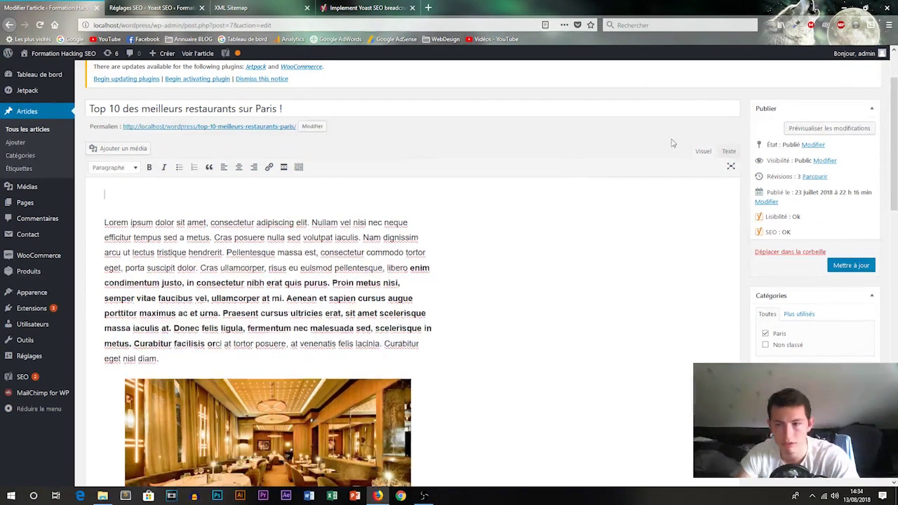
pyautogui.click(728, 151)
pyautogui.hotkey('shift', 'Home')
pyautogui.hotkey('ctrl', 'v')
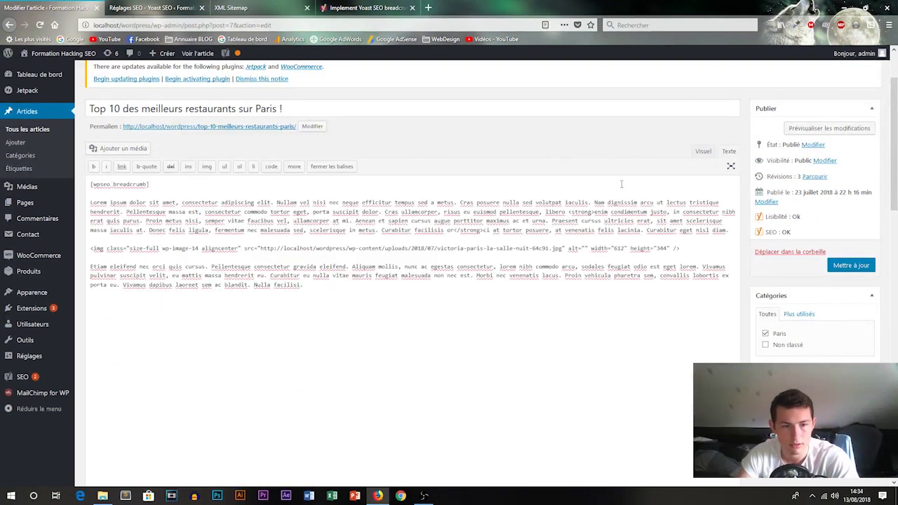
pyautogui.click(698, 156)
pyautogui.click(281, 199)
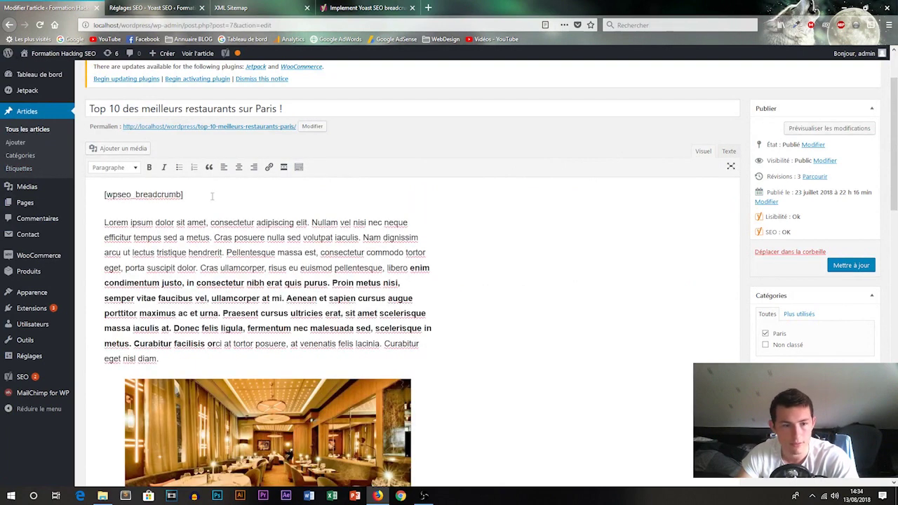
# Step: Preview the article's modifications and check the breadcrumb trail above the body text
pyautogui.click(829, 127)
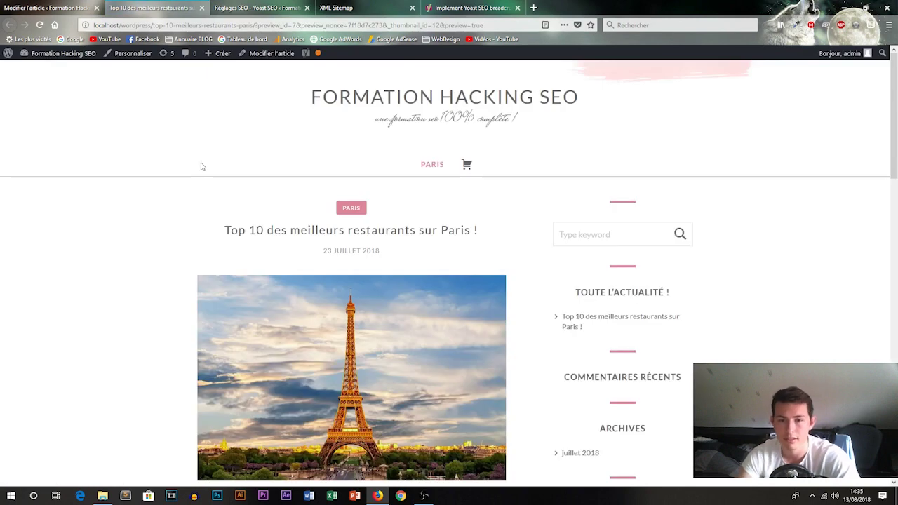
pyautogui.scroll(-5, 201, 166)
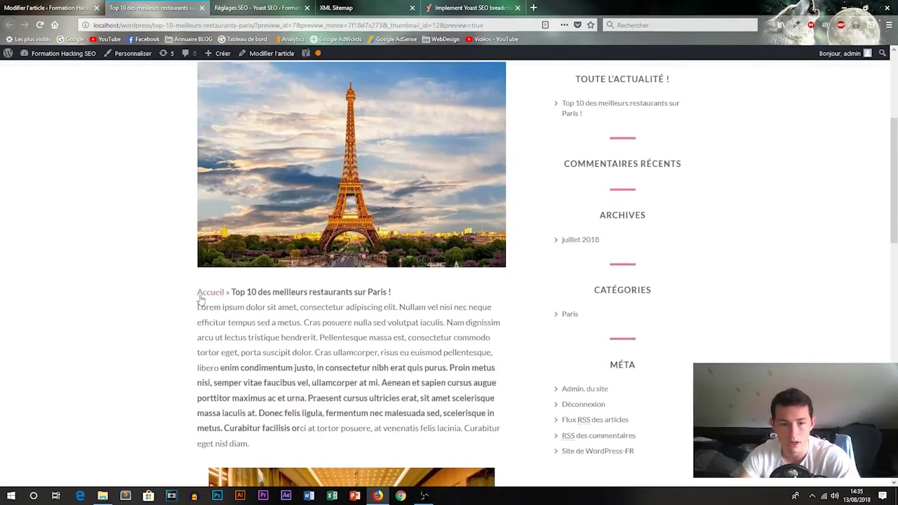
pyautogui.moveTo(244, 294); pyautogui.dragTo(398, 303)
pyautogui.click(397, 302)
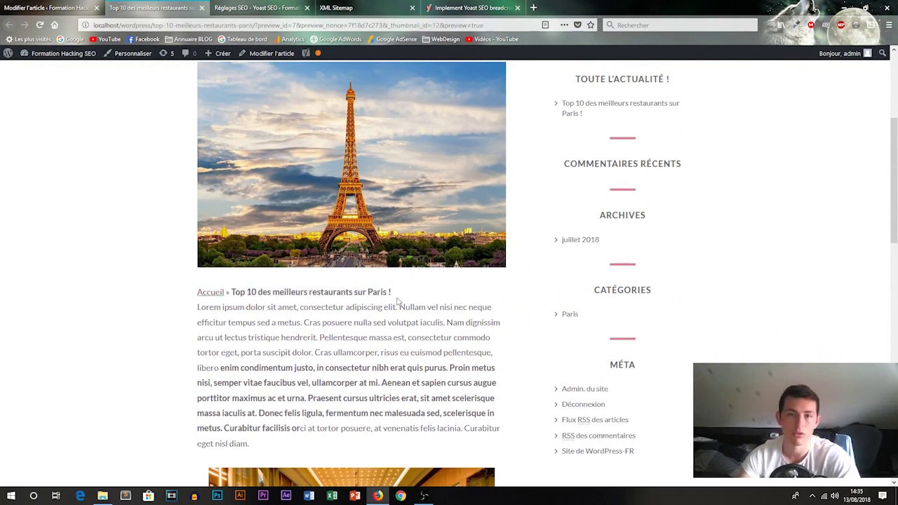